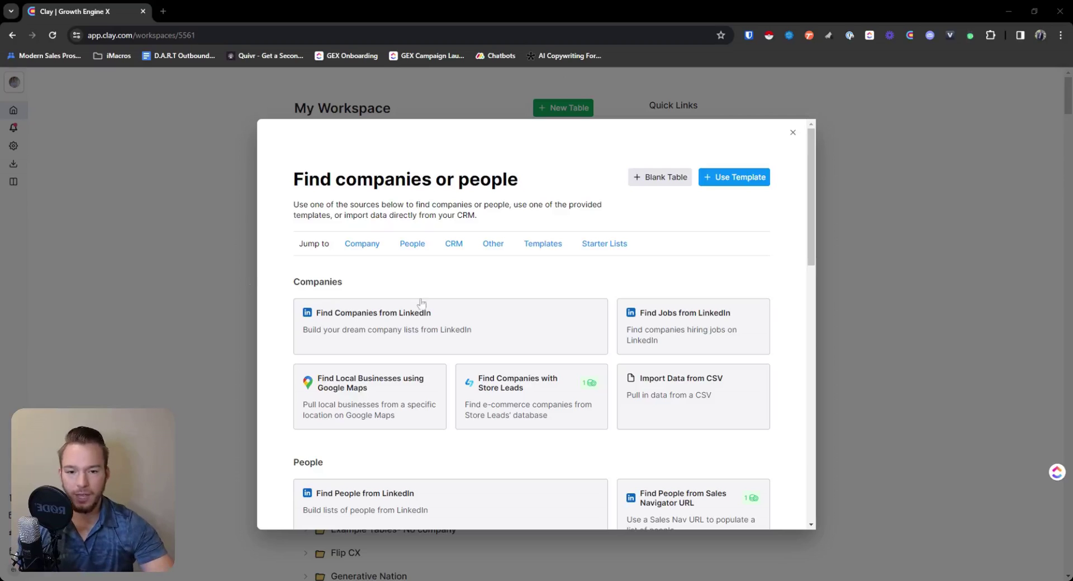
# - Search Google in a new browser tab for "real estate influencers instagram"
pyautogui.scroll(-10, 599, 278)
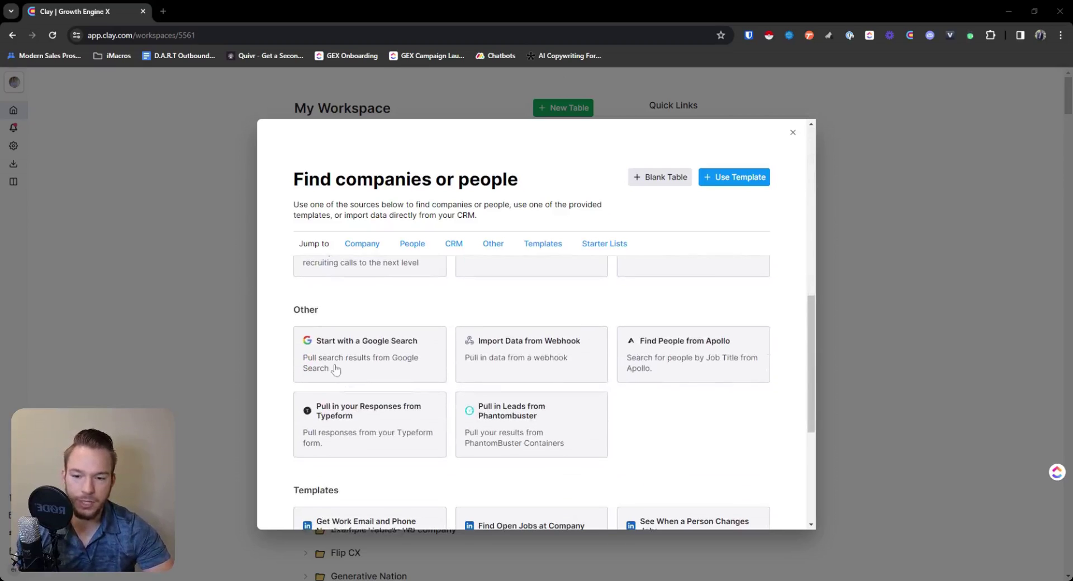
pyautogui.click(163, 11)
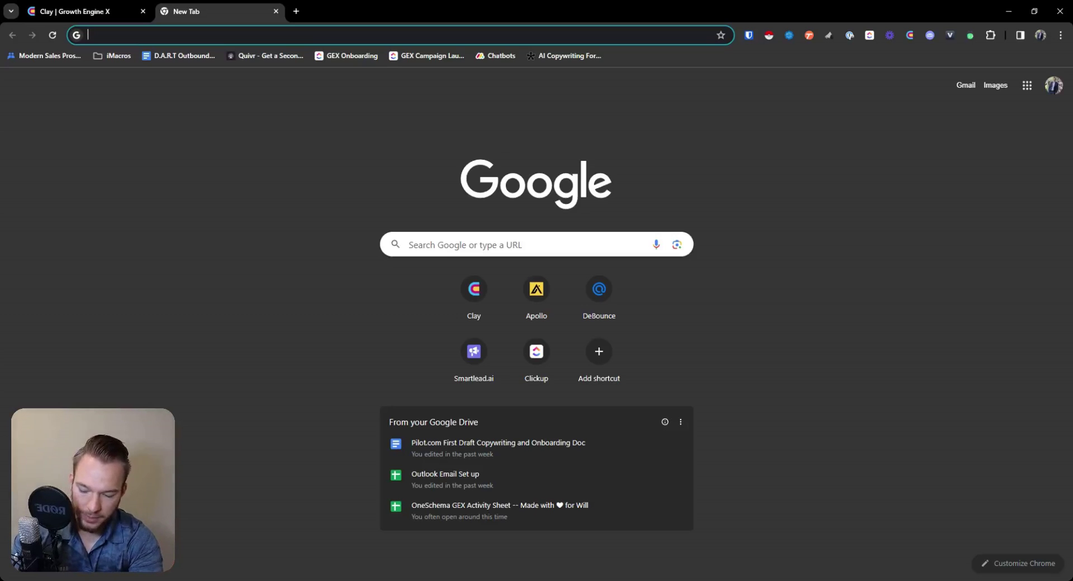
pyautogui.write('real ')
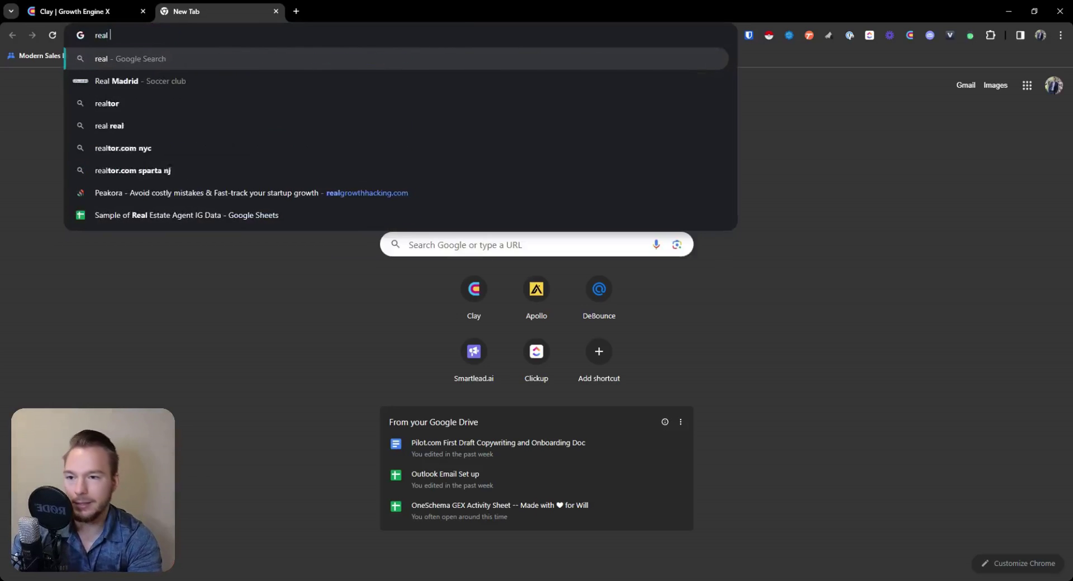
pyautogui.write('estate influe')
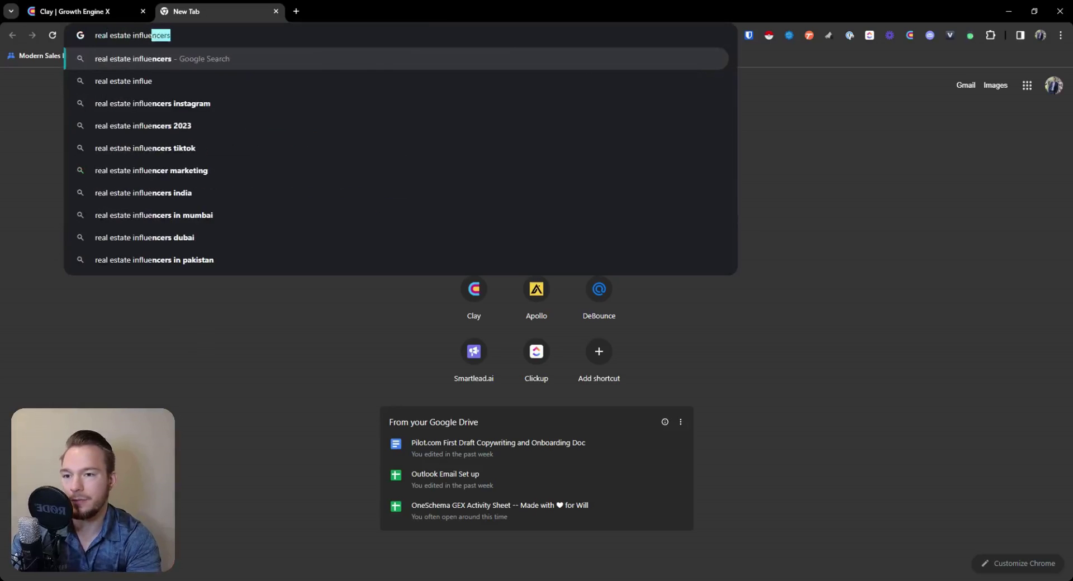
pyautogui.write('ncers instagram')
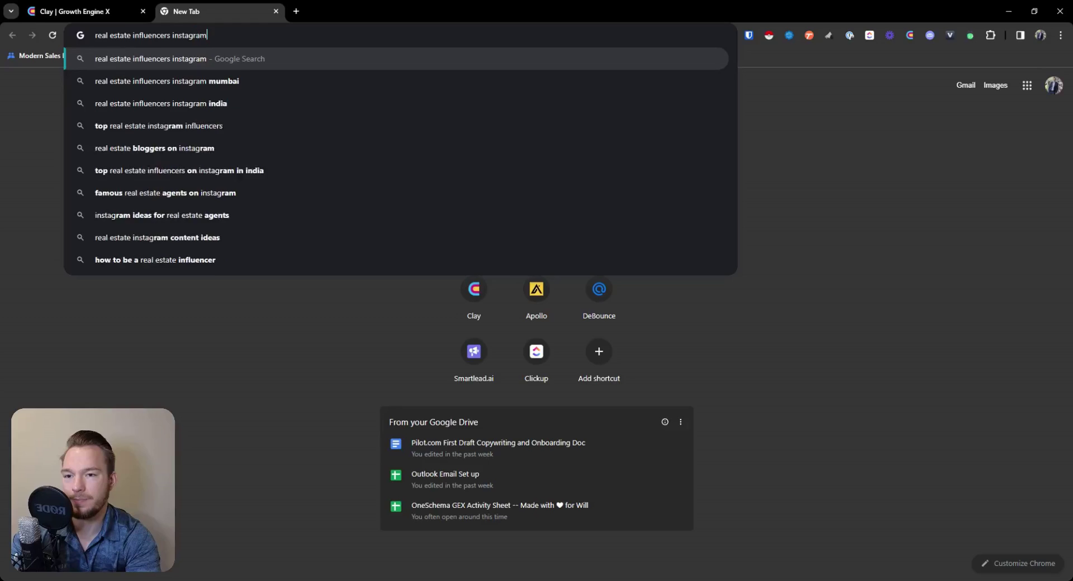
pyautogui.press('Return')
# - Examine the search results for real estate influencers on Instagram, checking what kind of pages and lists they link to
pyautogui.scroll(-6, 185, 309)
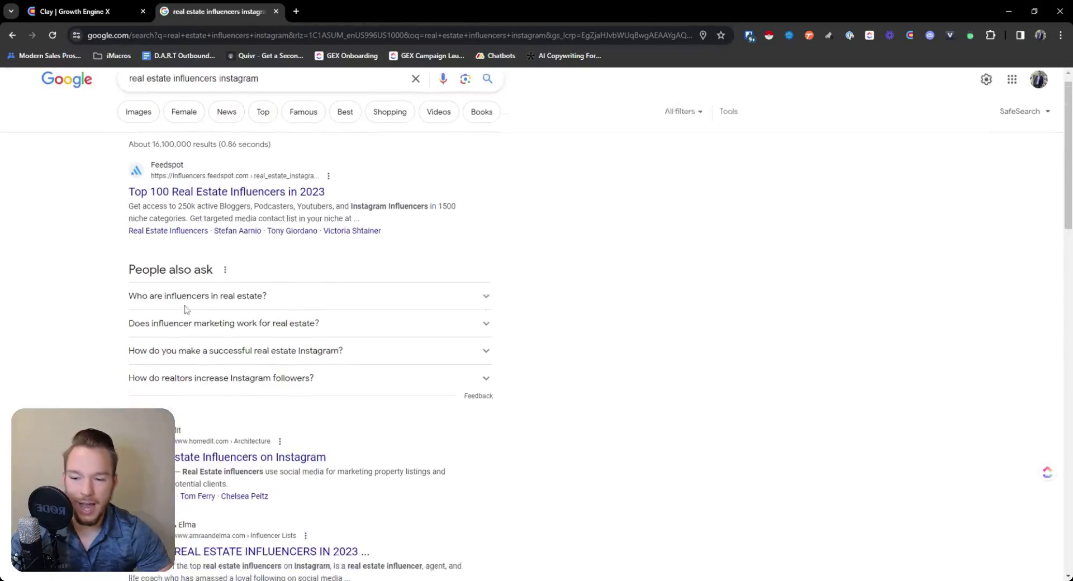
pyautogui.scroll(-2, 185, 309)
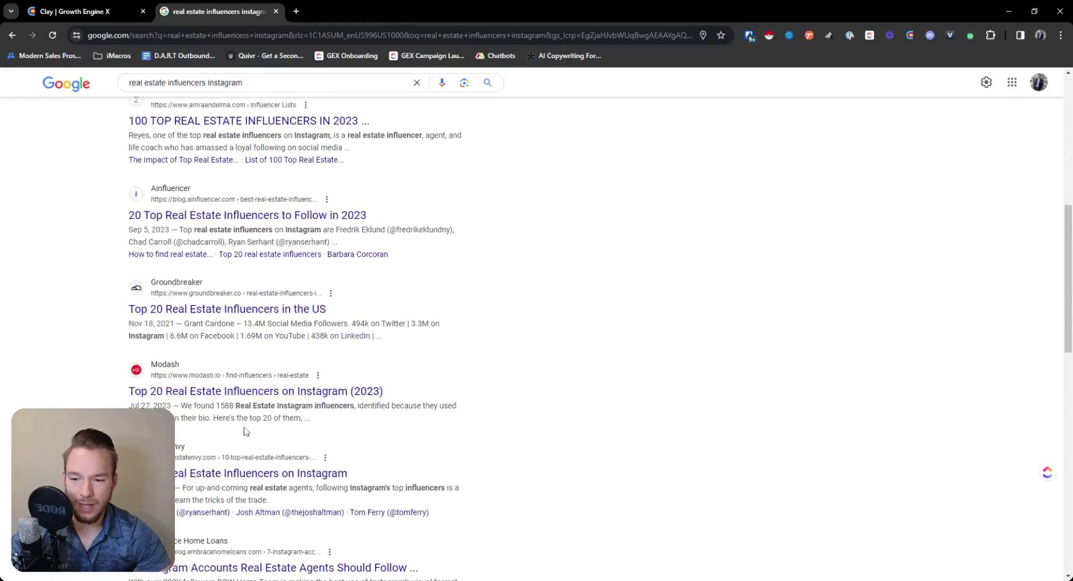
pyautogui.scroll(3, 275, 303)
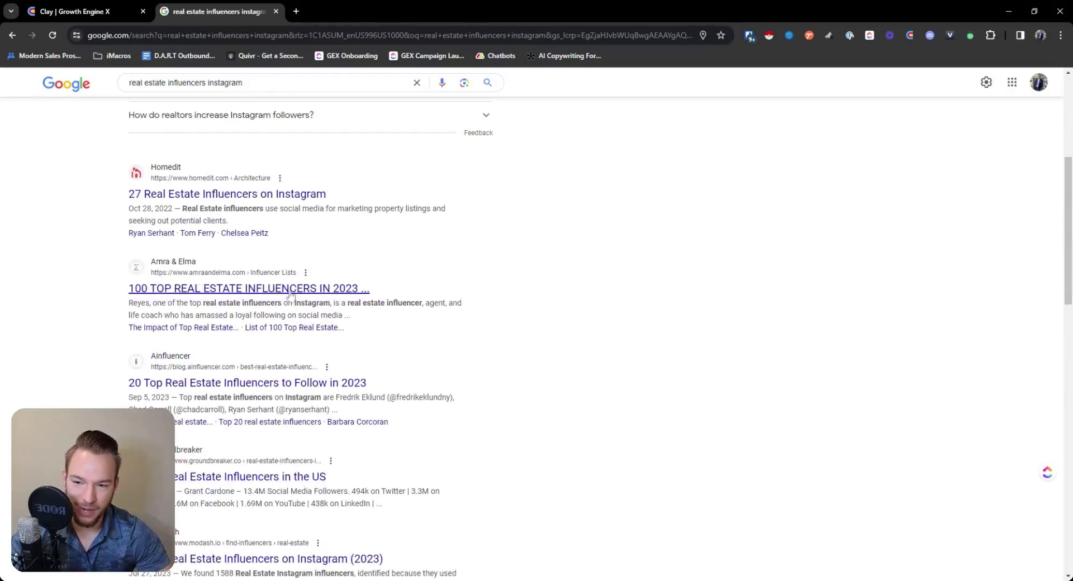
pyautogui.scroll(1, 317, 312)
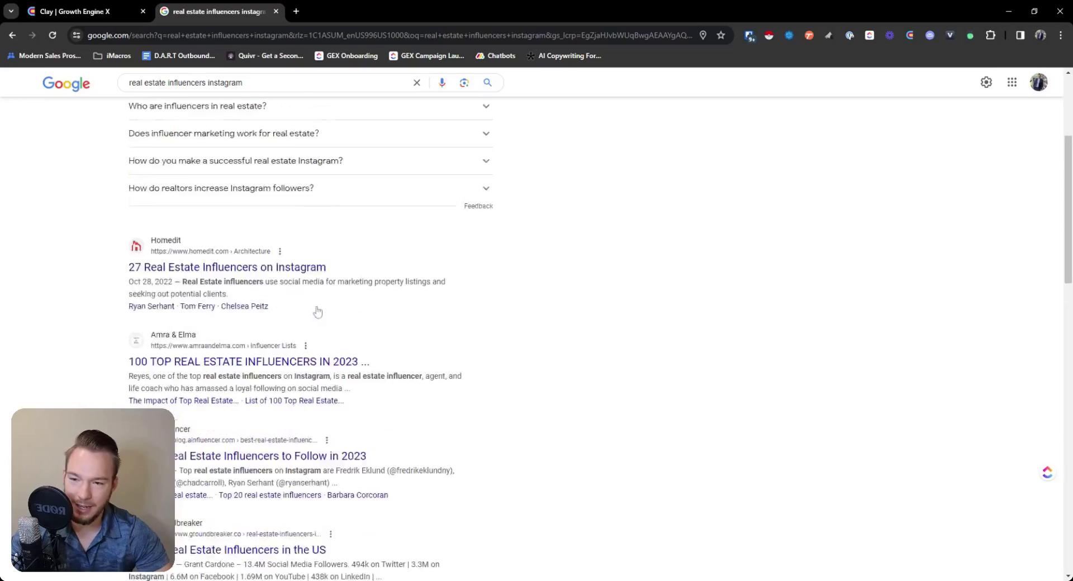
pyautogui.scroll(3, 318, 311)
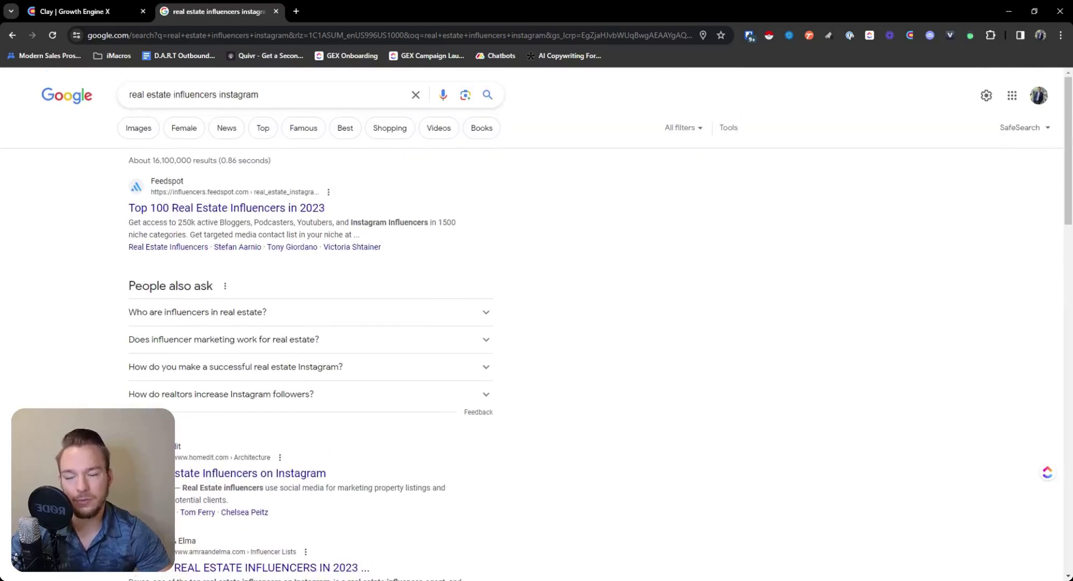
pyautogui.scroll(-5, 224, 343)
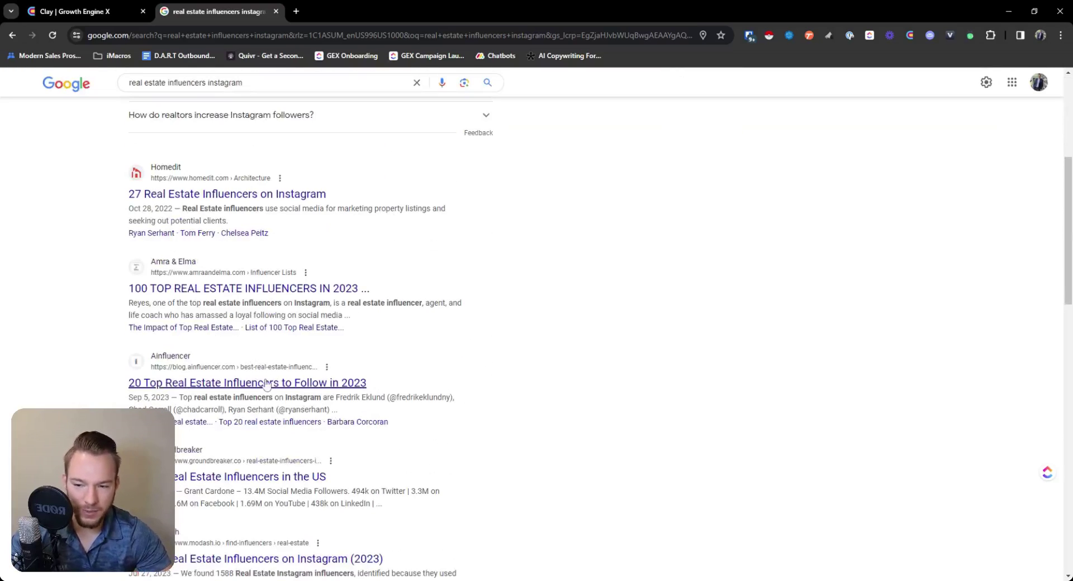
pyautogui.scroll(-4, 267, 385)
pyautogui.scroll(9, 263, 372)
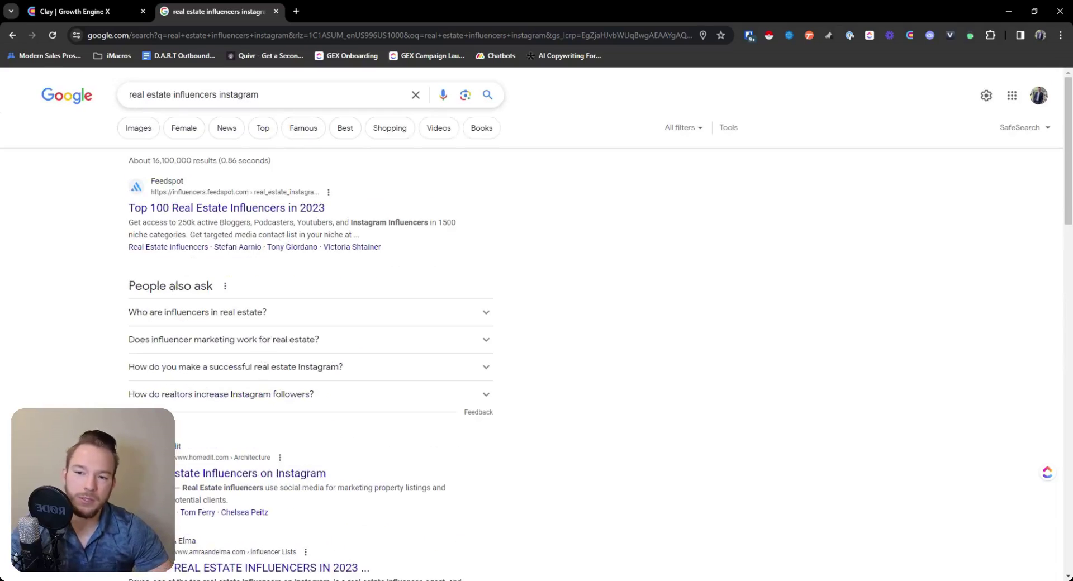
# - Replace the Google query with "site:instagram.com real estate agent" and run the search
pyautogui.tripleClick(240, 95)
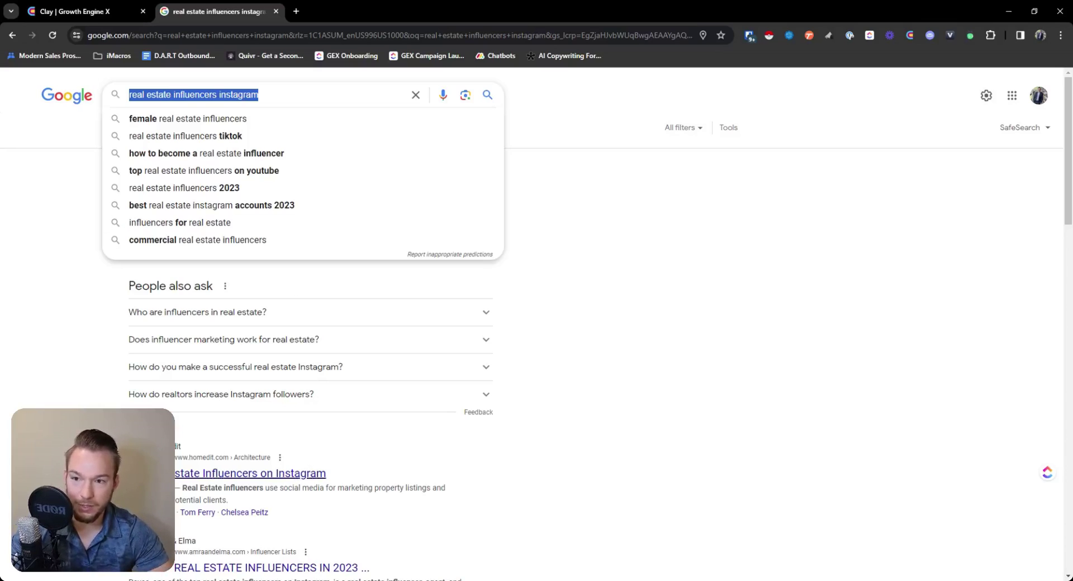
pyautogui.write('site:inst')
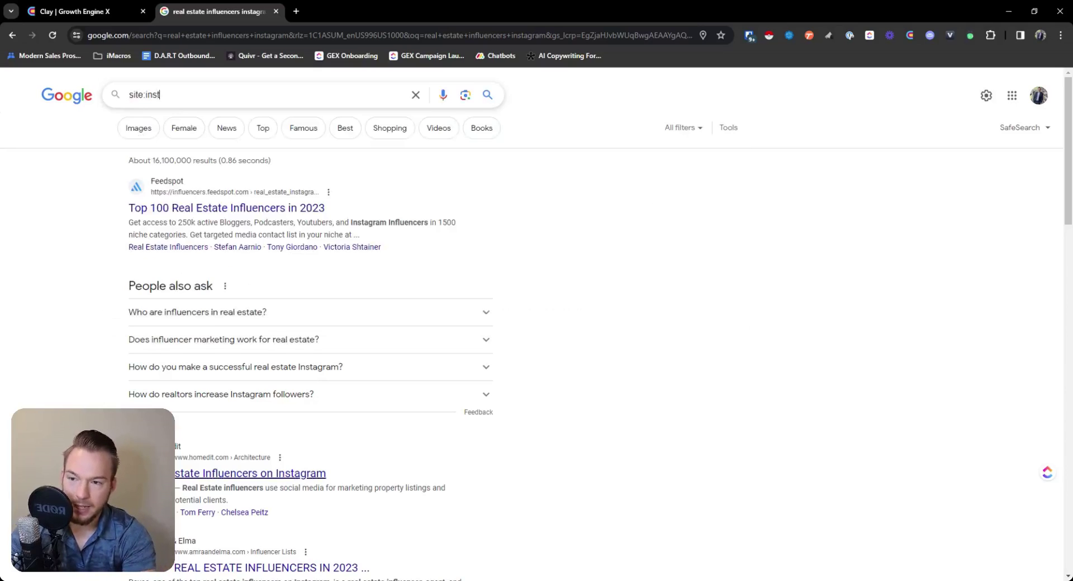
pyautogui.write('agram.com')
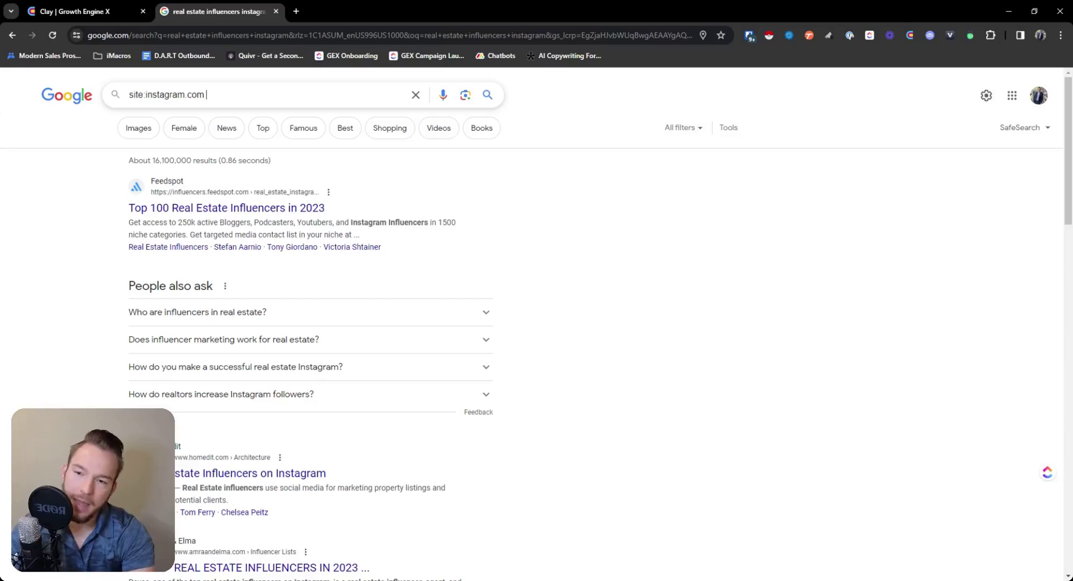
pyautogui.write('real ')
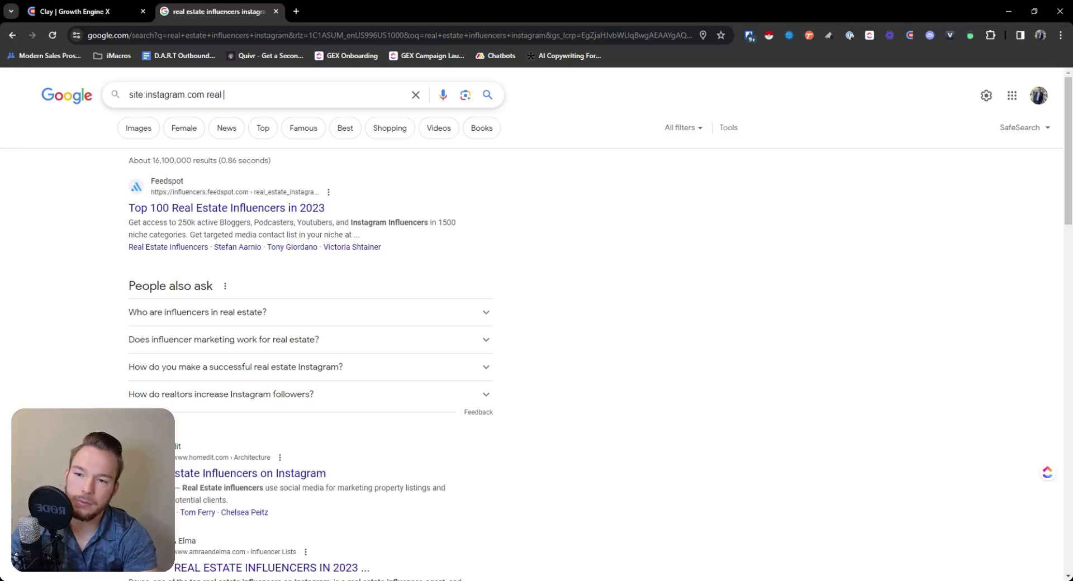
pyautogui.write('estate agent')
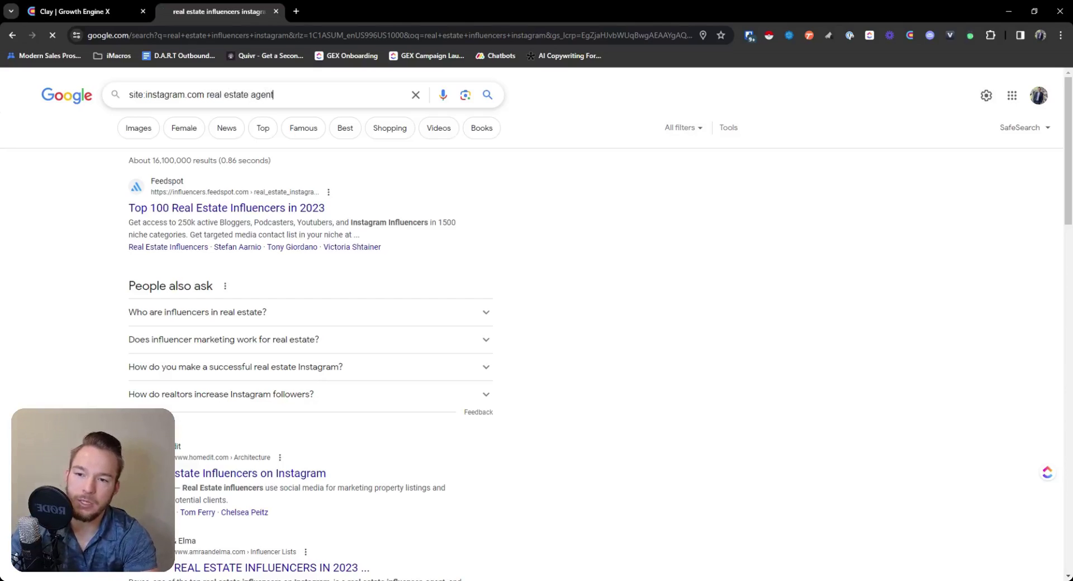
pyautogui.press('Return')
# - Review the Instagram-only results for real estate agents, checking the profile names, follower counts and bio snippets
pyautogui.scroll(-3, 235, 296)
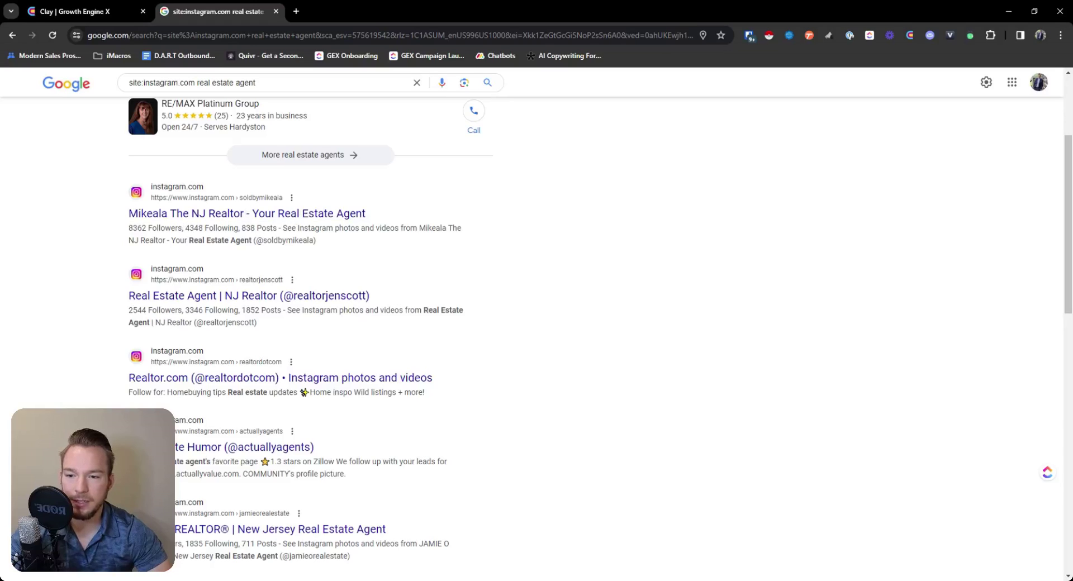
pyautogui.scroll(-2, 324, 226)
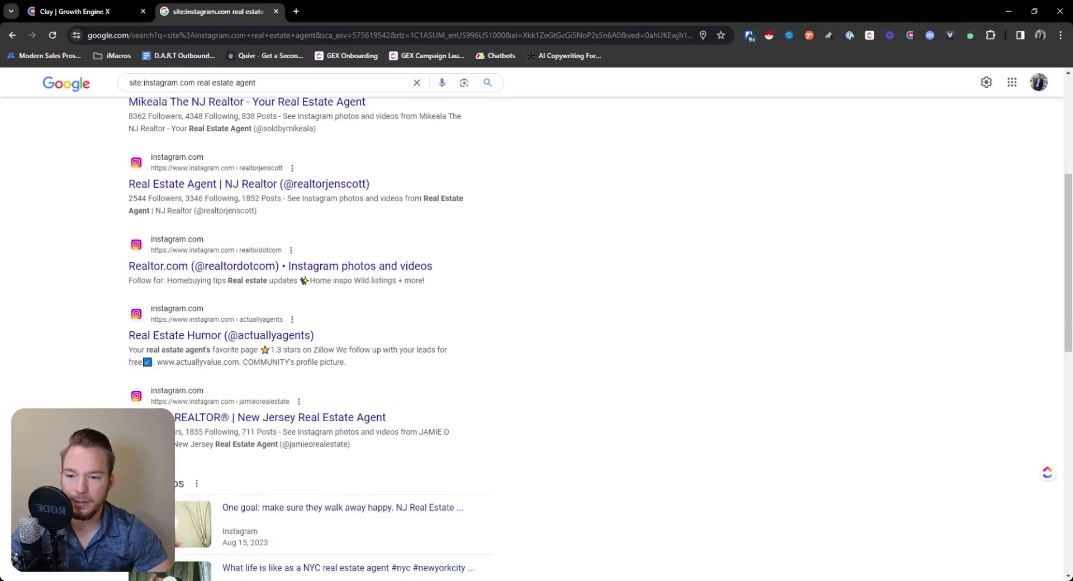
pyautogui.scroll(-2, 190, 279)
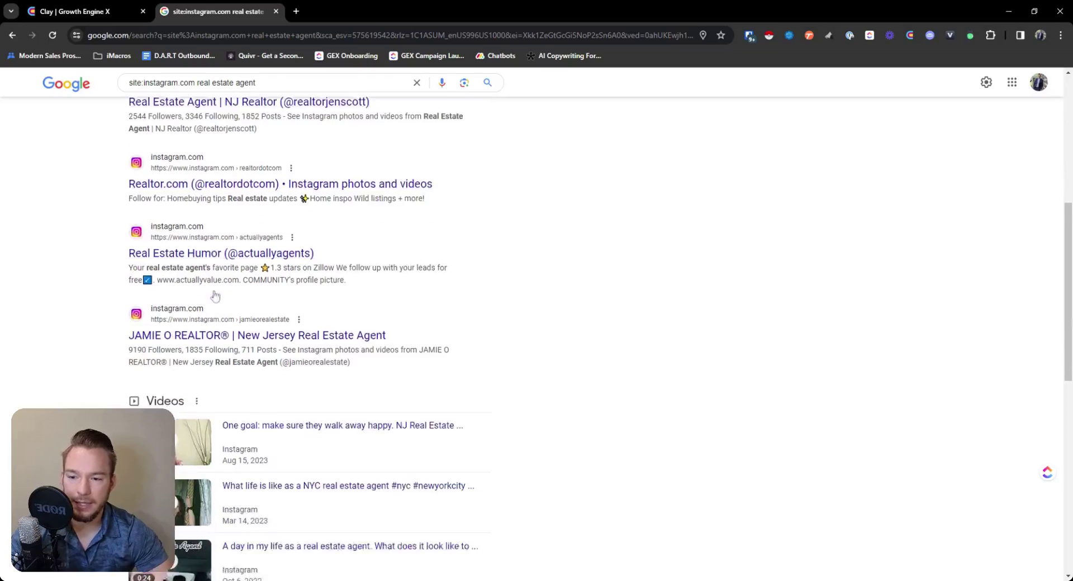
pyautogui.scroll(-4, 204, 302)
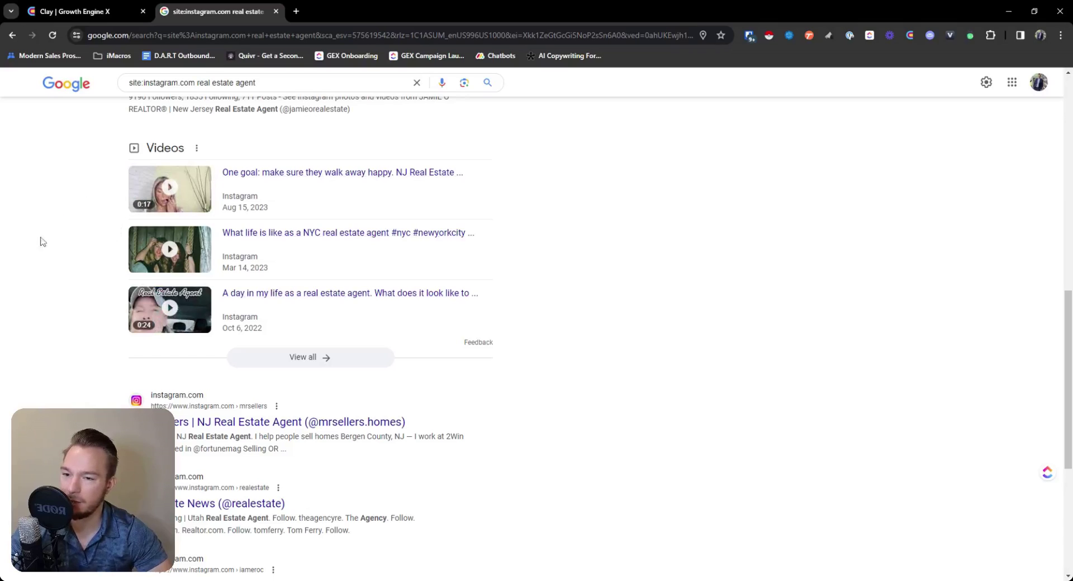
pyautogui.scroll(-3, 50, 327)
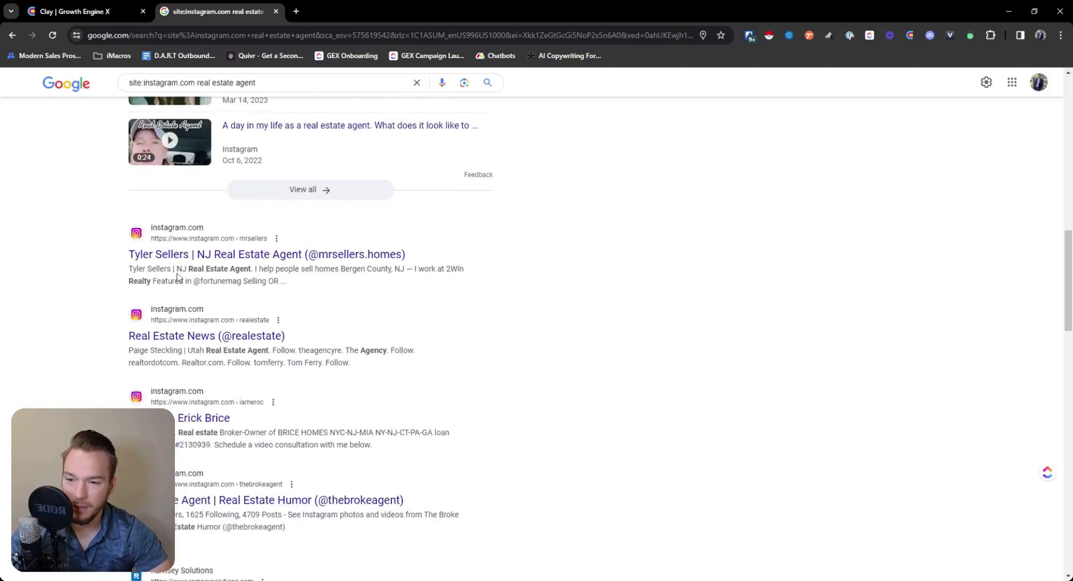
pyautogui.scroll(-2, 224, 391)
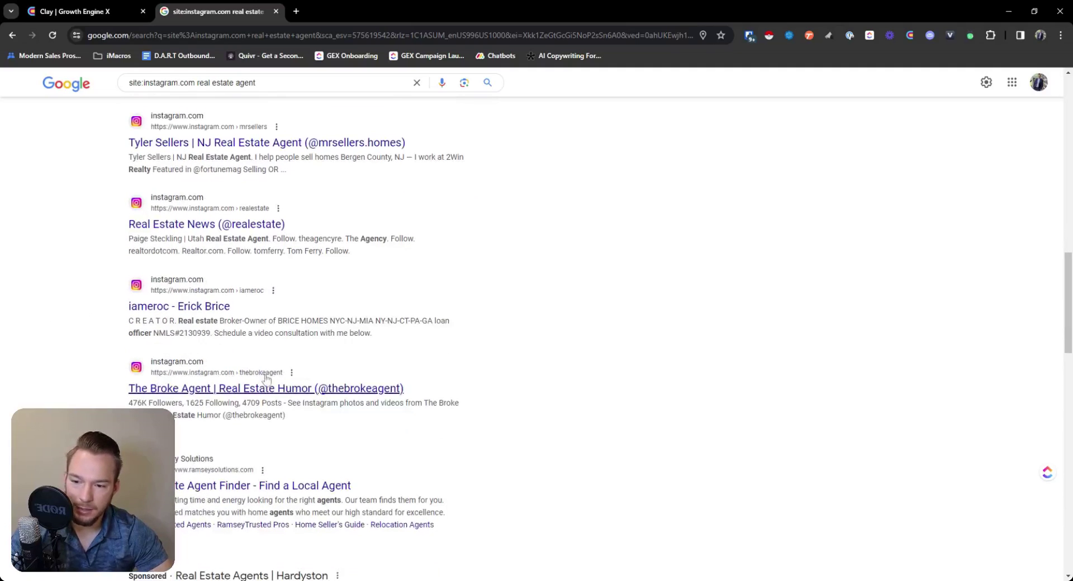
pyautogui.scroll(-3, 194, 343)
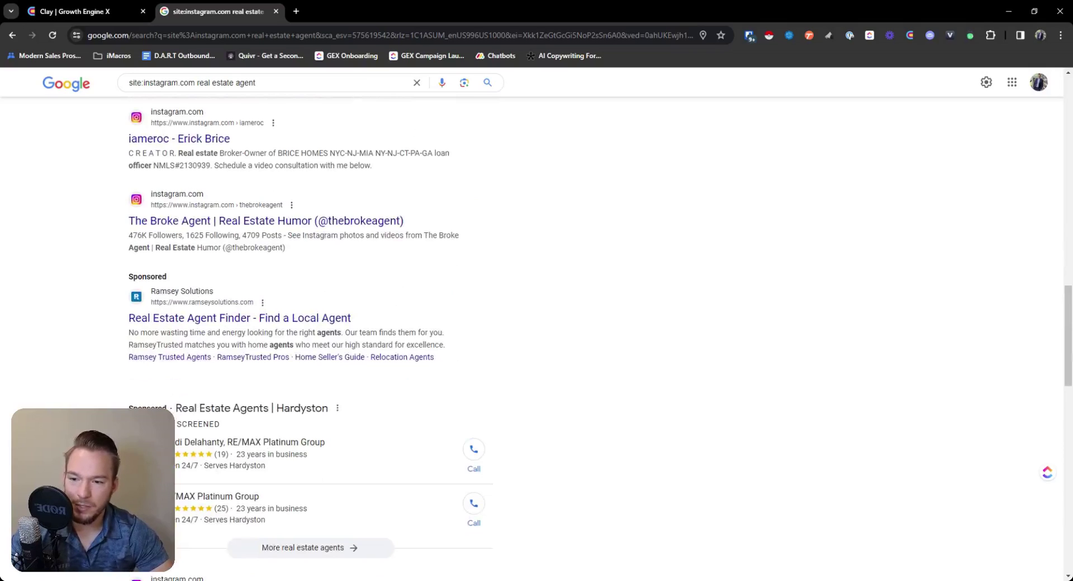
pyautogui.scroll(1, 214, 359)
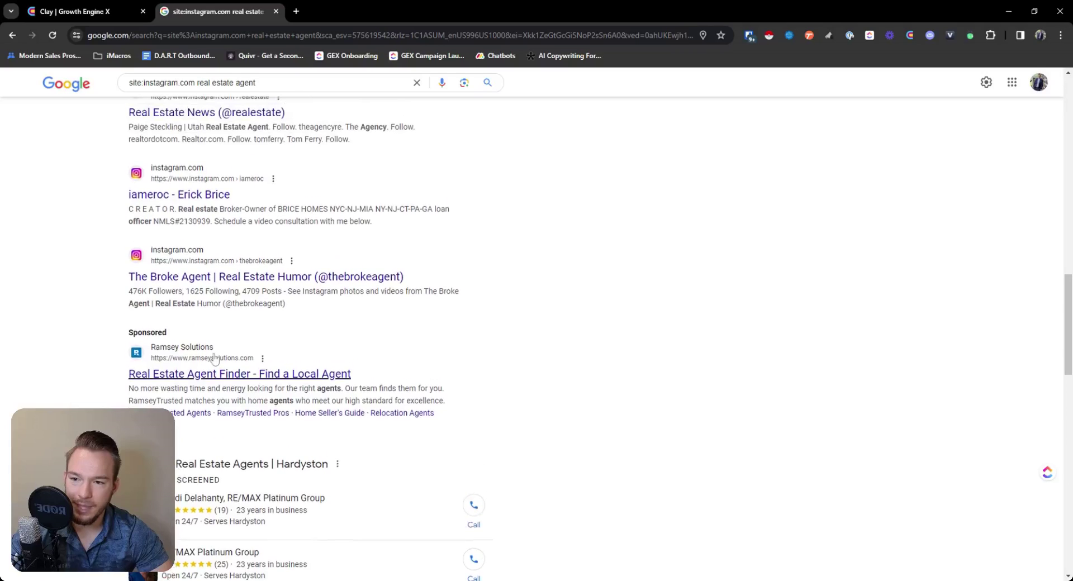
pyautogui.scroll(15, 214, 359)
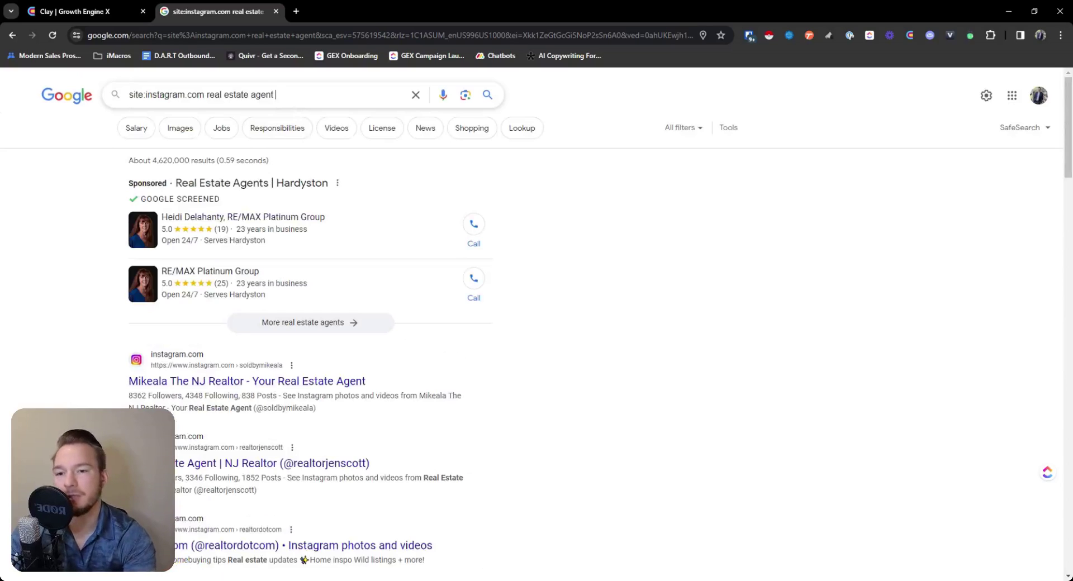
pyautogui.write('AND')
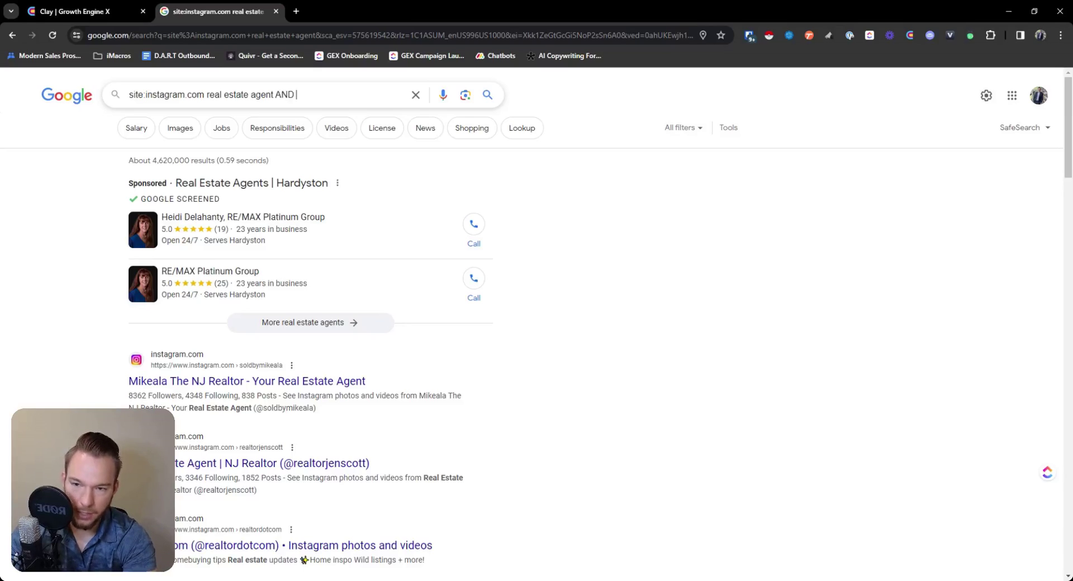
pyautogui.write(' ("')
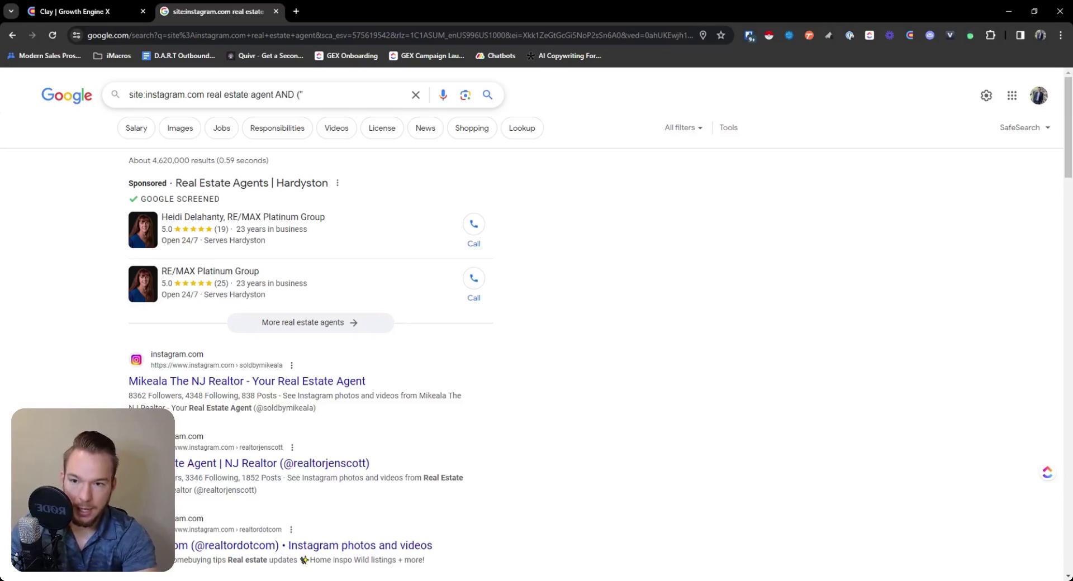
pyautogui.write('@g')
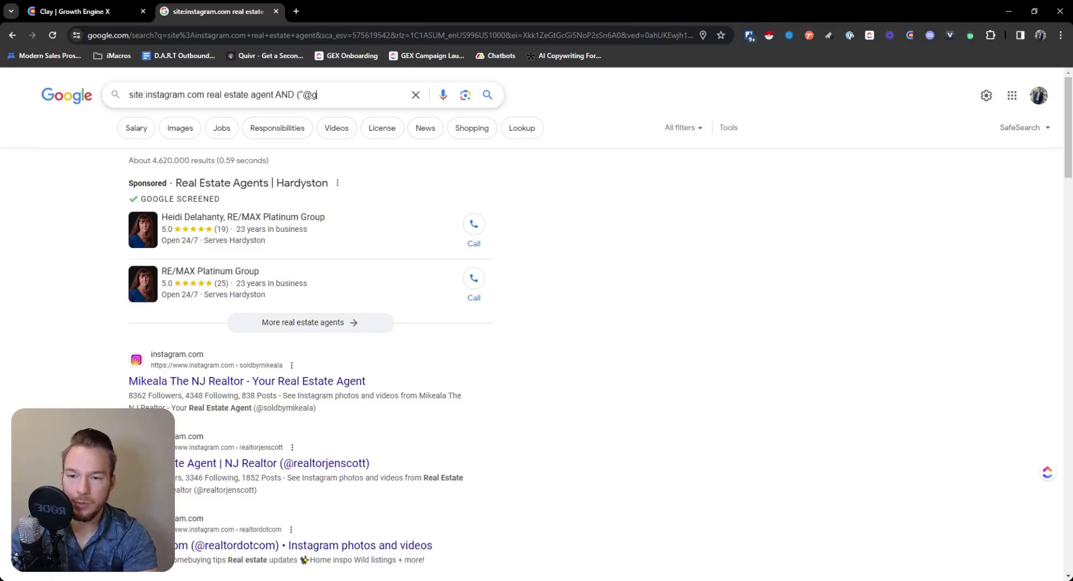
pyautogui.write('mail.com" OR "')
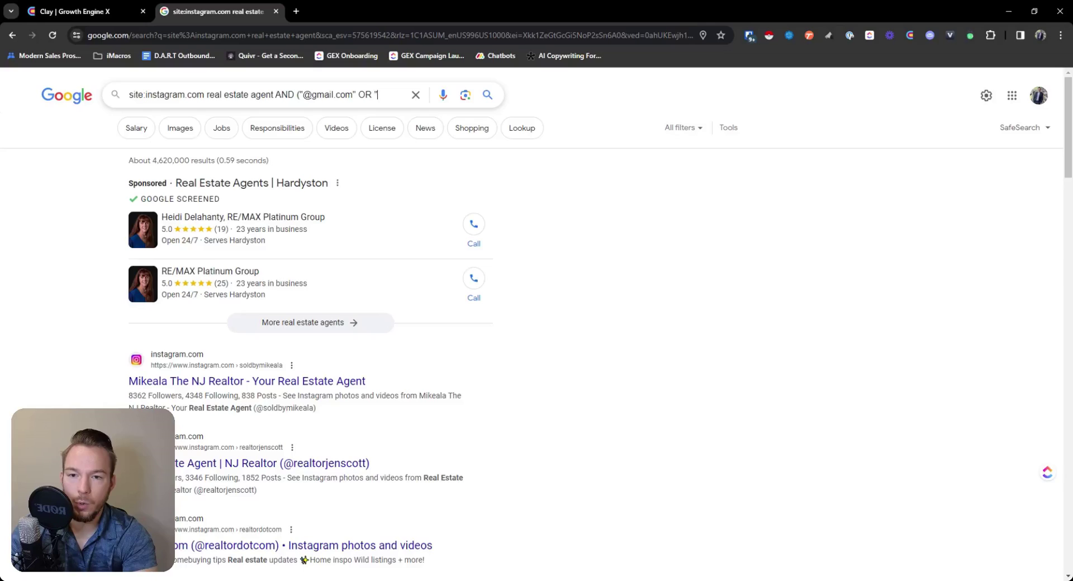
pyautogui.write('@Hotm')
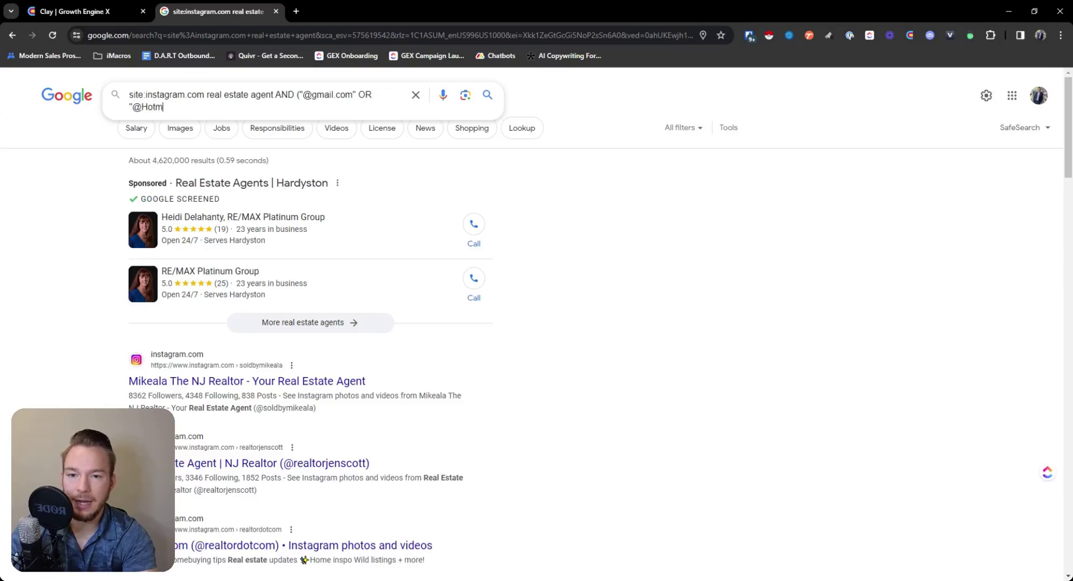
pyautogui.write('ail.com" OR')
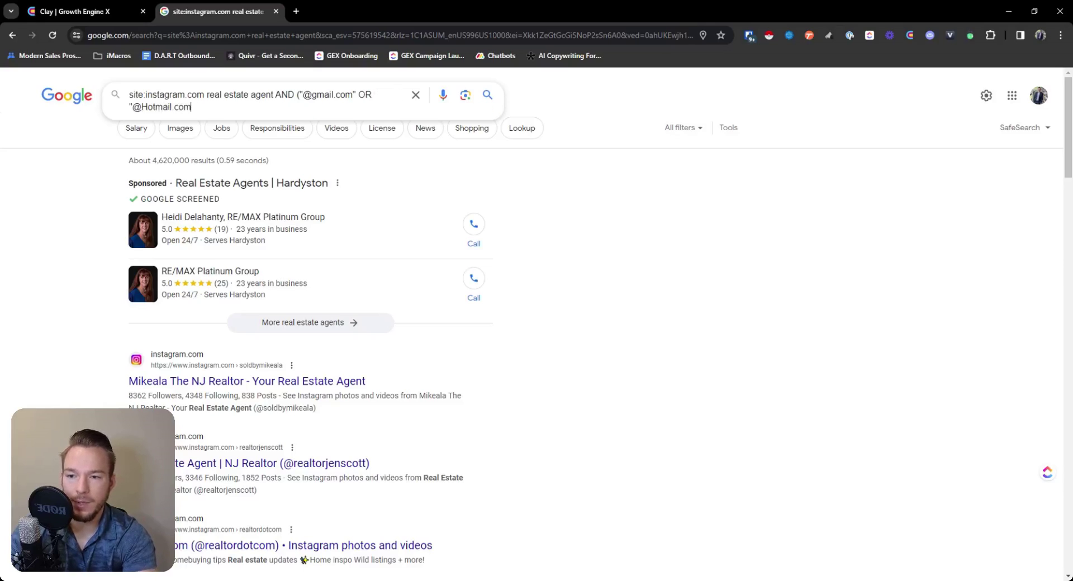
pyautogui.write(' "icloud.com"')
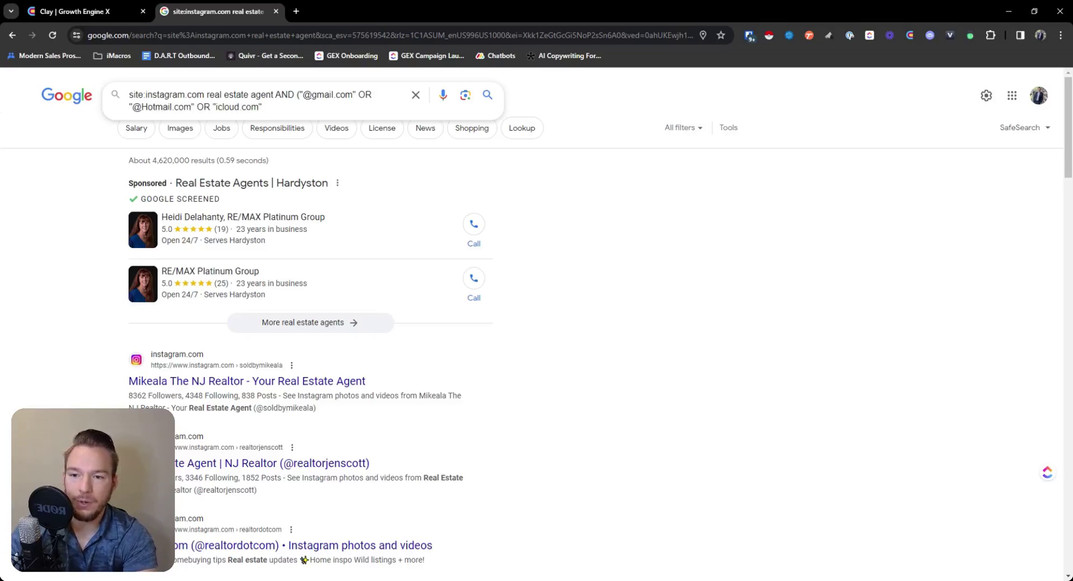
pyautogui.write(' OR @')
pyautogui.press('BackSpace')
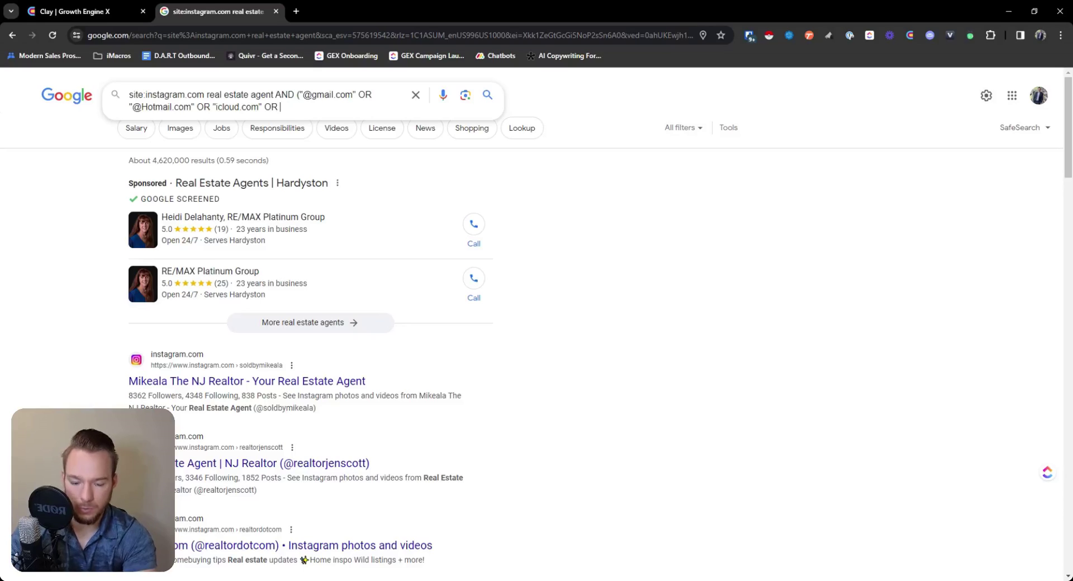
pyautogui.write('"@yahoo')
pyautogui.write('.com"')
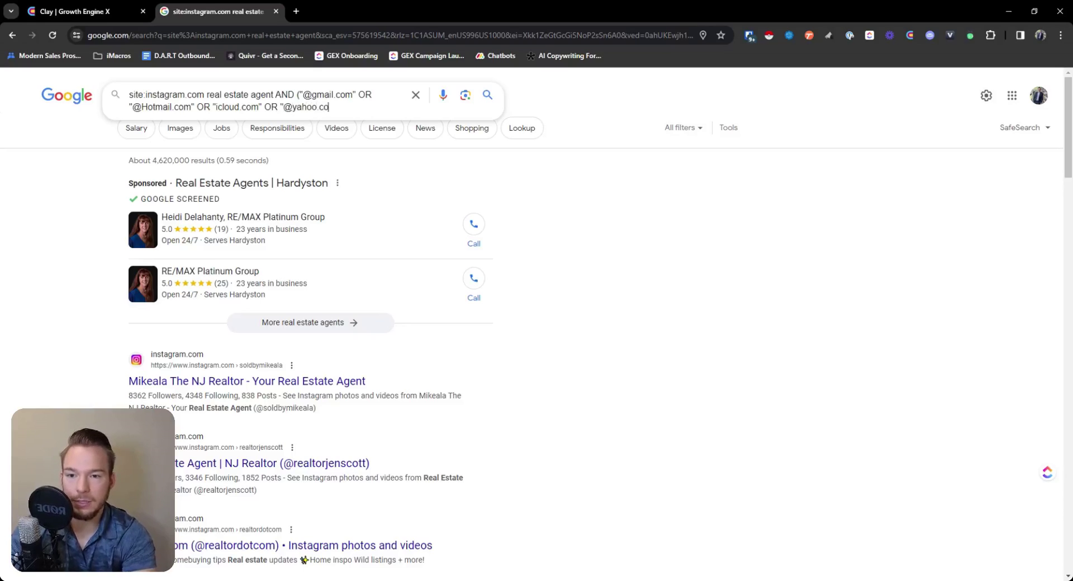
pyautogui.write(')')
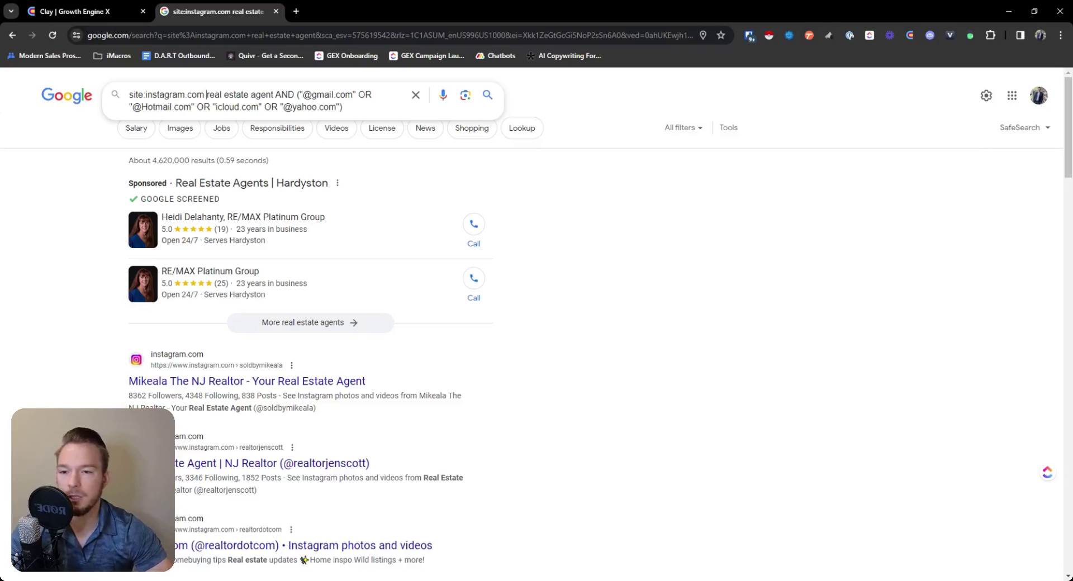
# - Enclose the phrase real estate agent in quotation marks within the query
pyautogui.write('"')
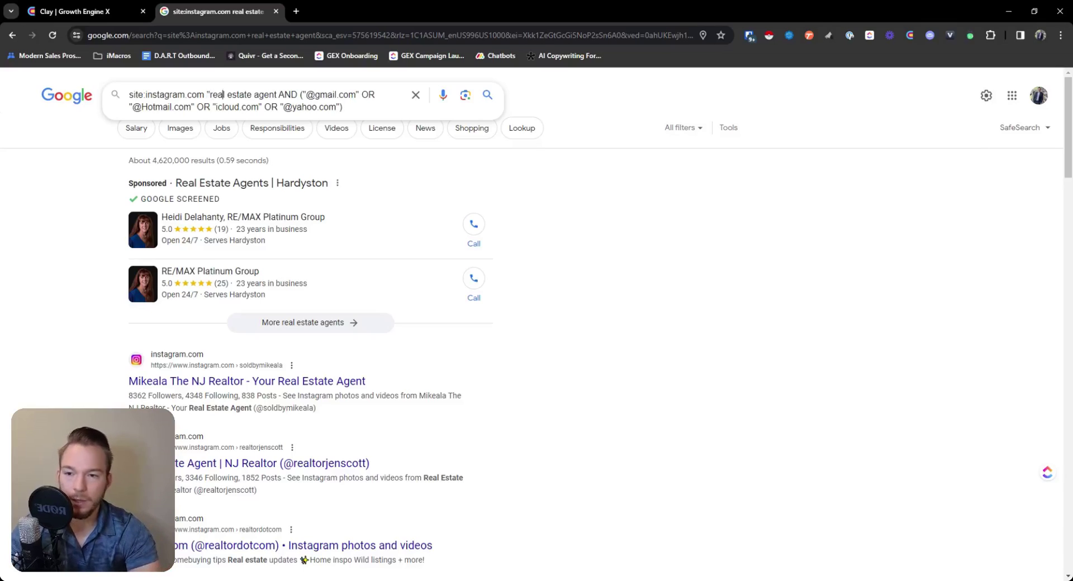
pyautogui.click(277, 94)
pyautogui.write('"')
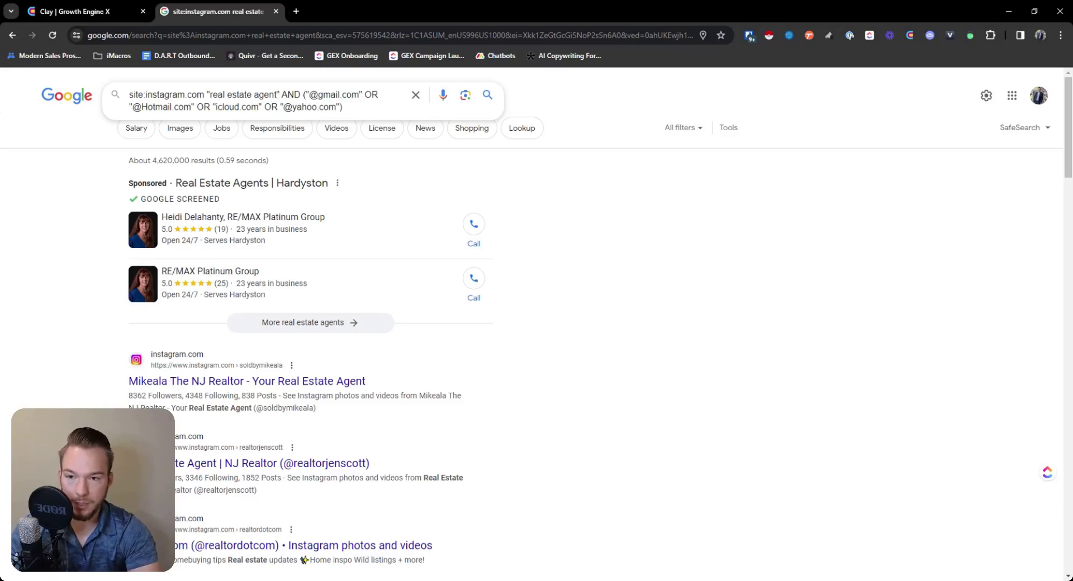
# - Expand the quoted job title into the parenthesised group ("real estate agent" OR "Realtor" OR "real estate broker")
pyautogui.click(207, 95)
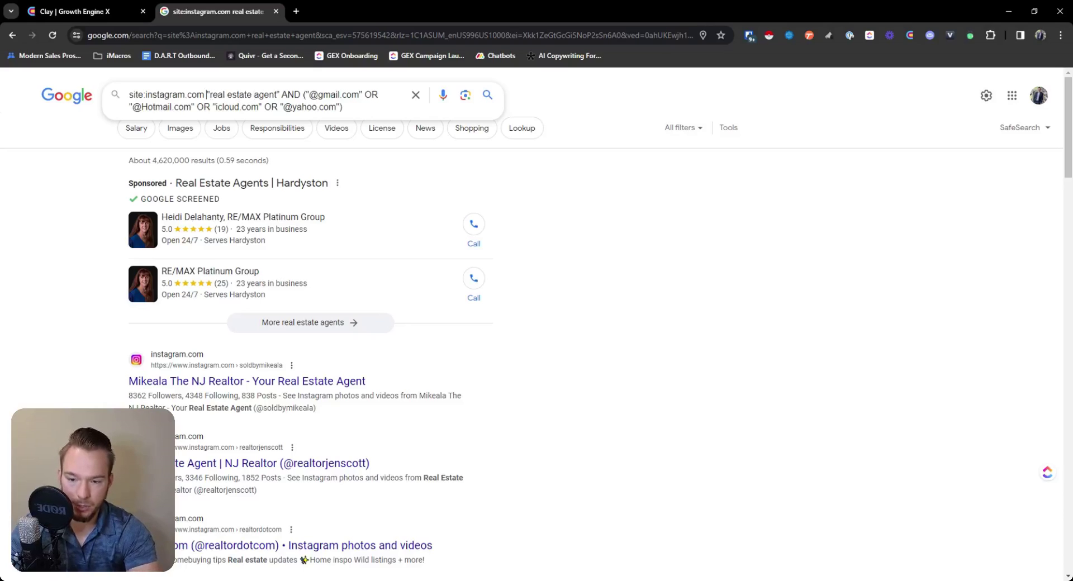
pyautogui.write('(')
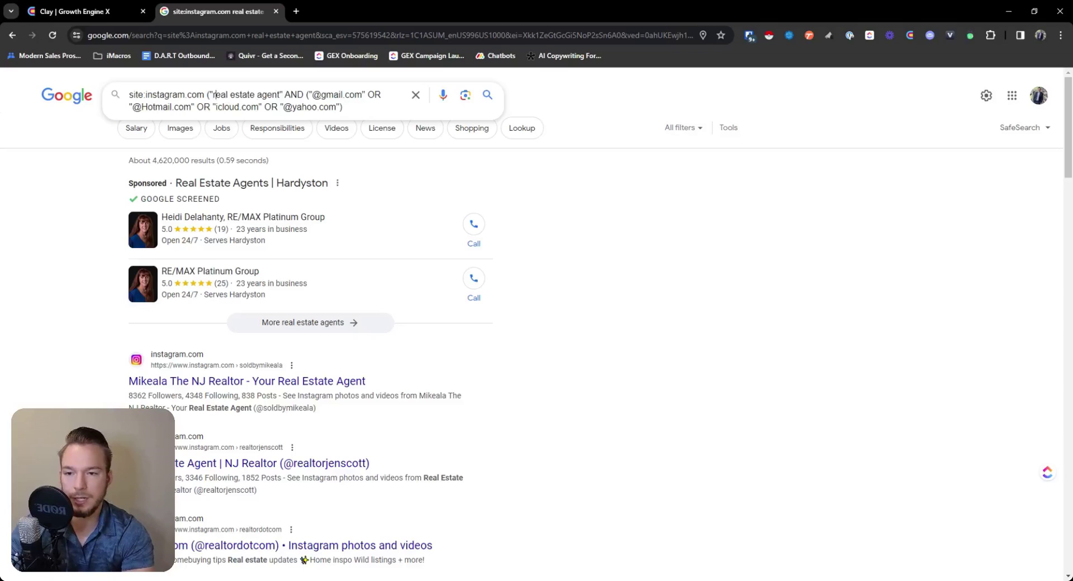
pyautogui.click(283, 94)
pyautogui.write('OR "')
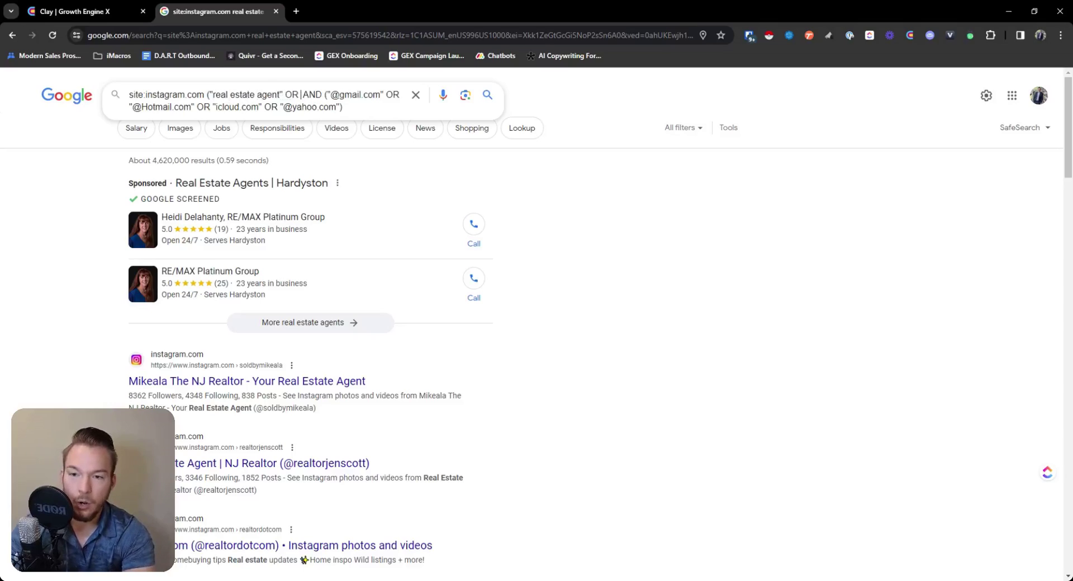
pyautogui.write('Realtor" OR "')
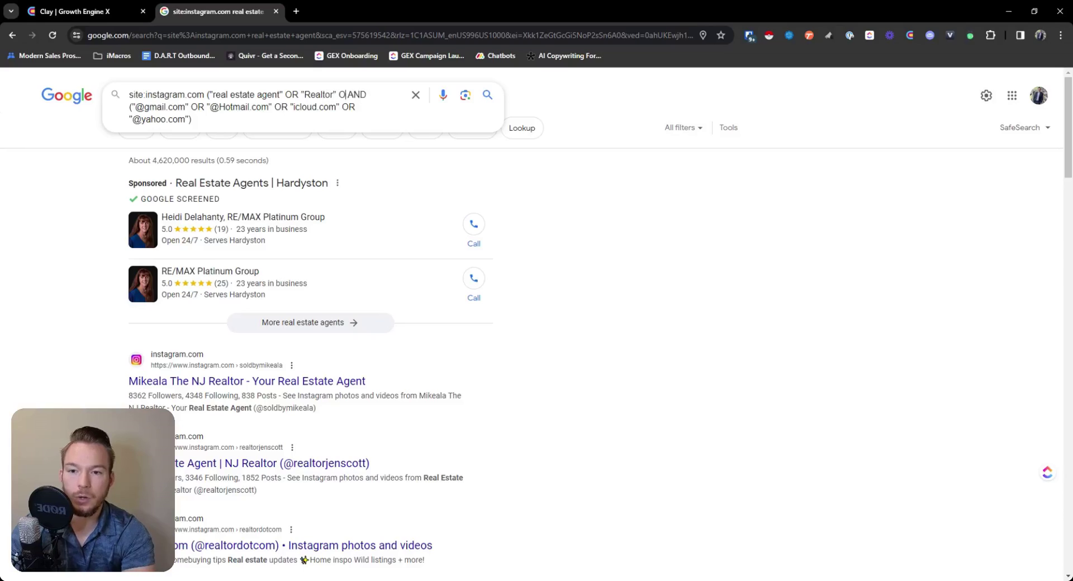
pyautogui.write('real estate ')
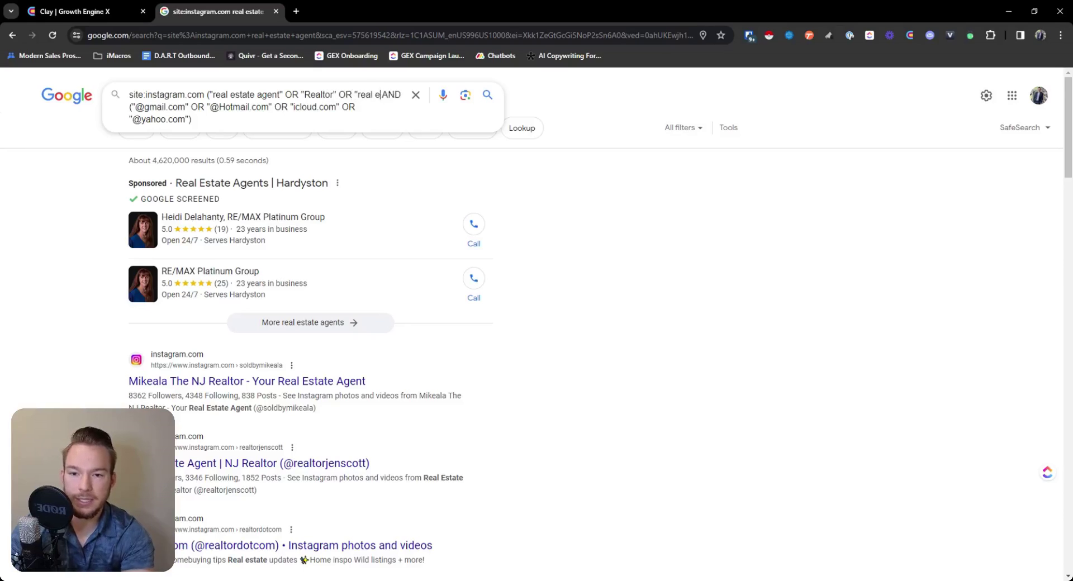
pyautogui.write('broker"')
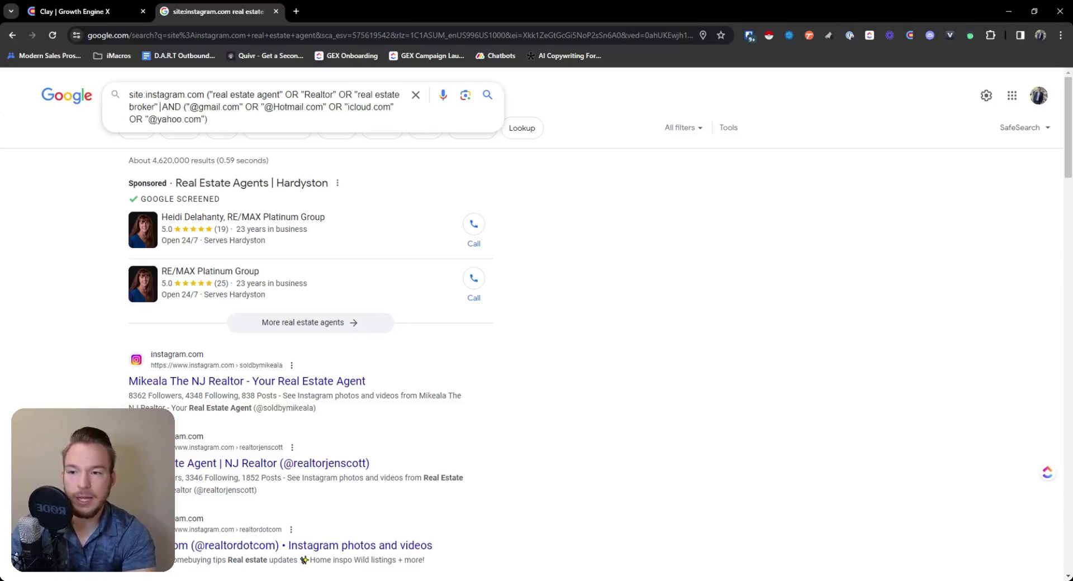
pyautogui.press('BackSpace')
pyautogui.write(')')
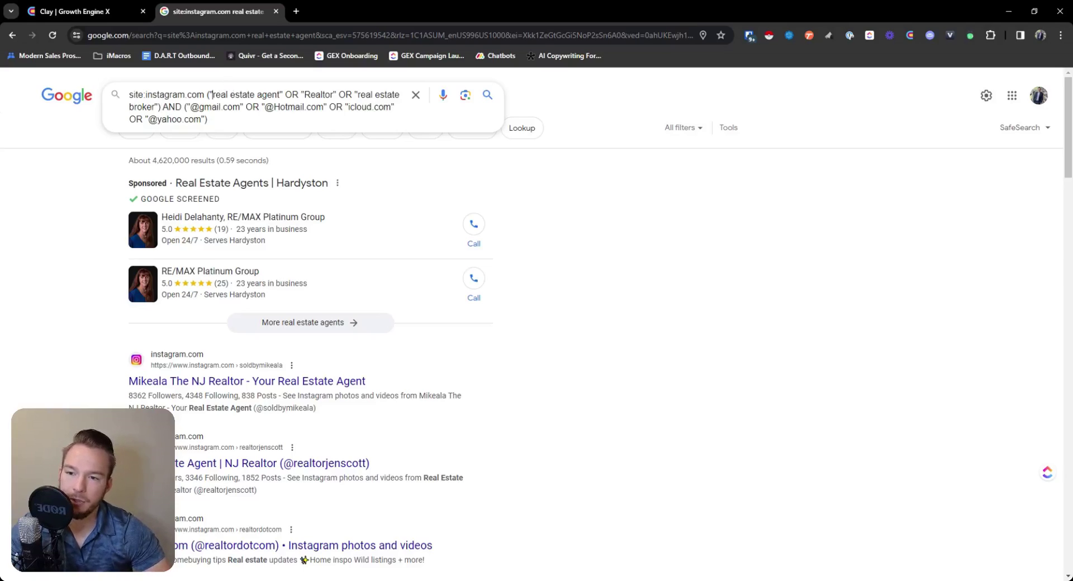
pyautogui.moveTo(211, 94); pyautogui.dragTo(278, 95)
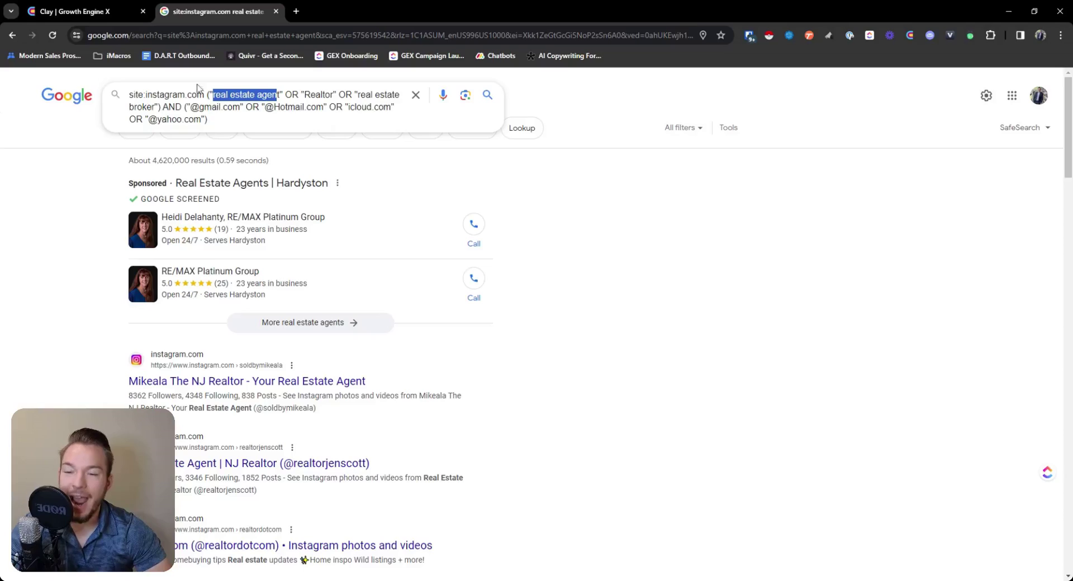
pyautogui.moveTo(190, 107); pyautogui.dragTo(228, 107)
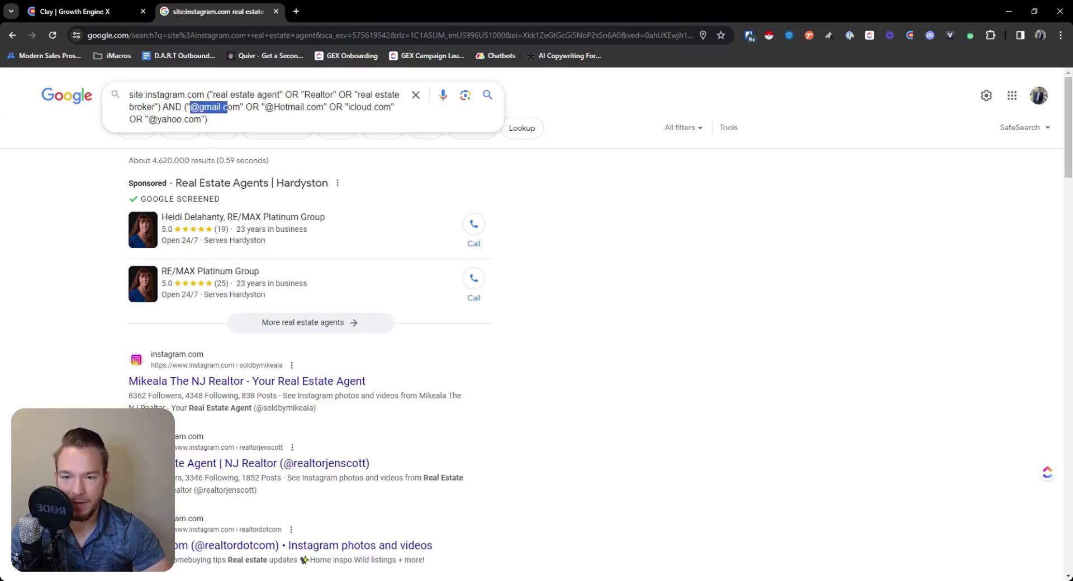
pyautogui.click(345, 107)
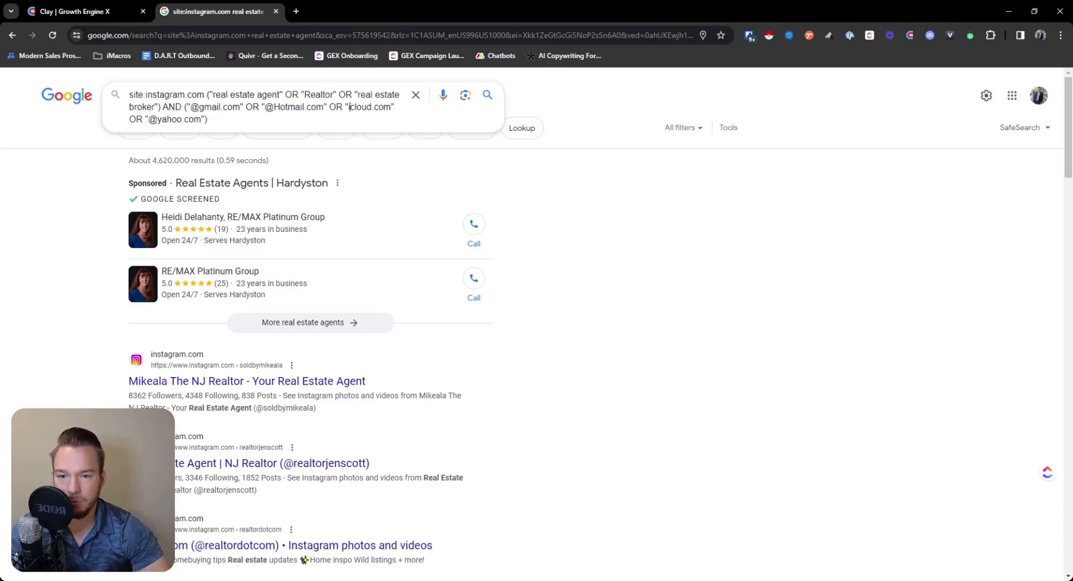
pyautogui.write('@')
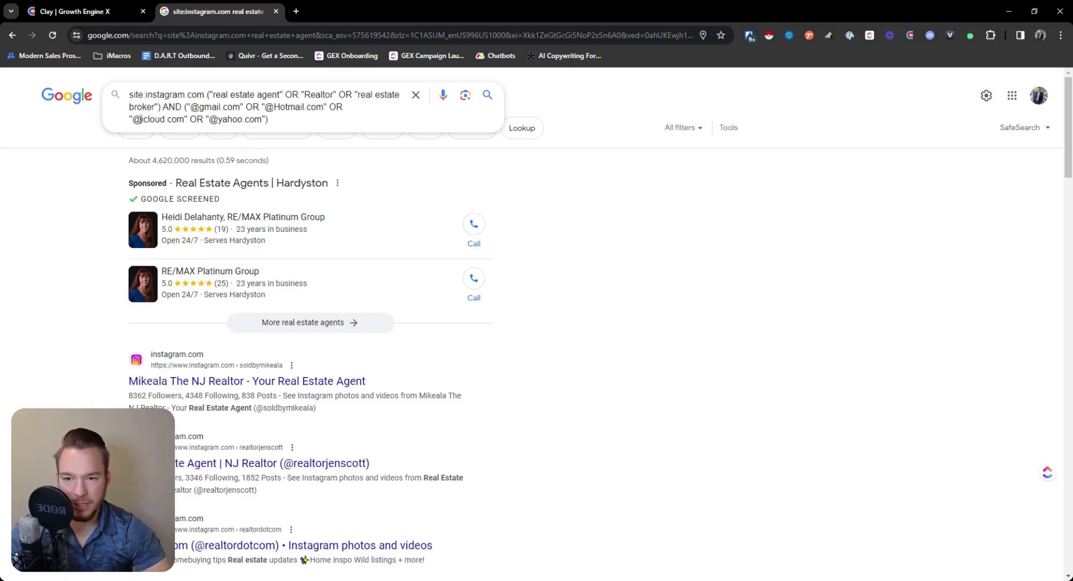
pyautogui.press('Return')
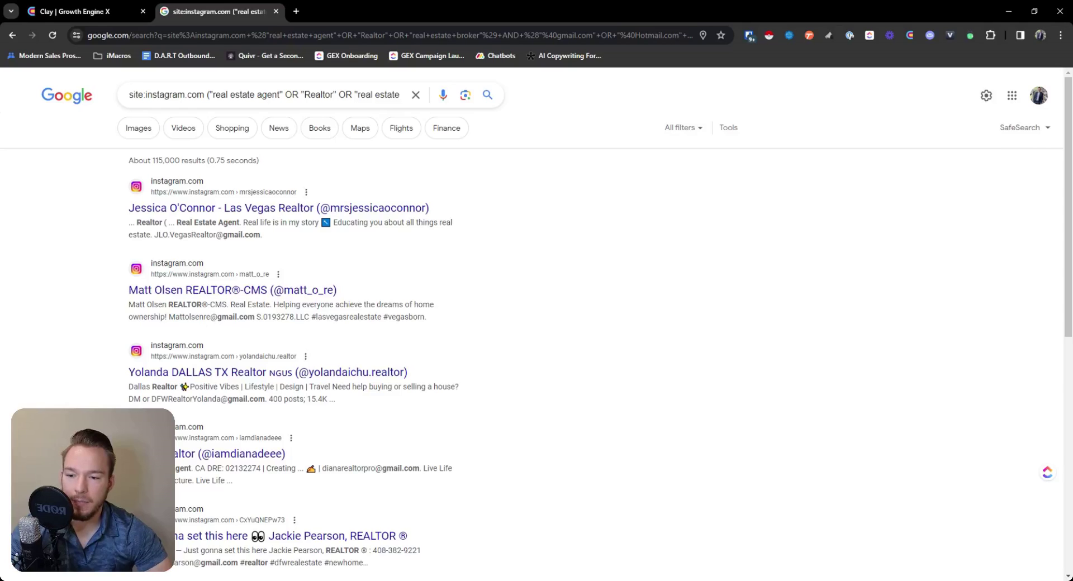
# - Review the Instagram results for email addresses in the bio snippets and compare them with the full query
pyautogui.scroll(-3, 104, 283)
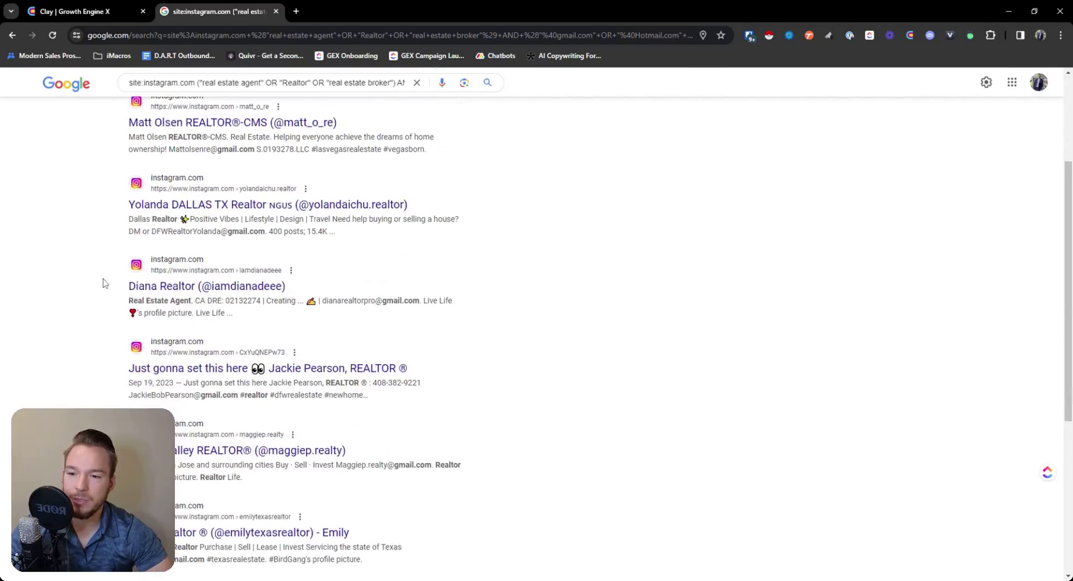
pyautogui.scroll(-5, 104, 283)
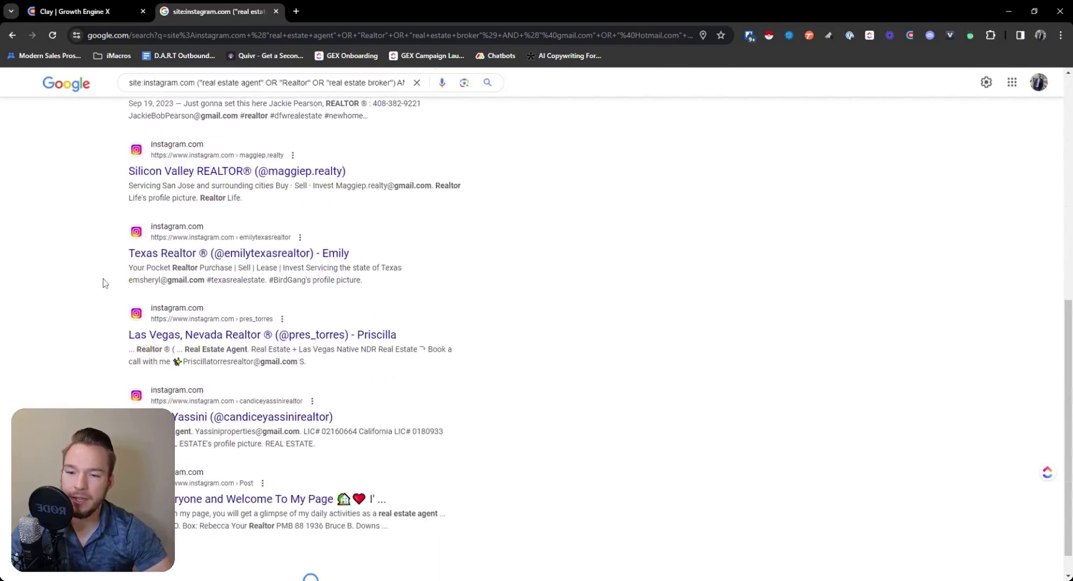
pyautogui.scroll(8, 104, 284)
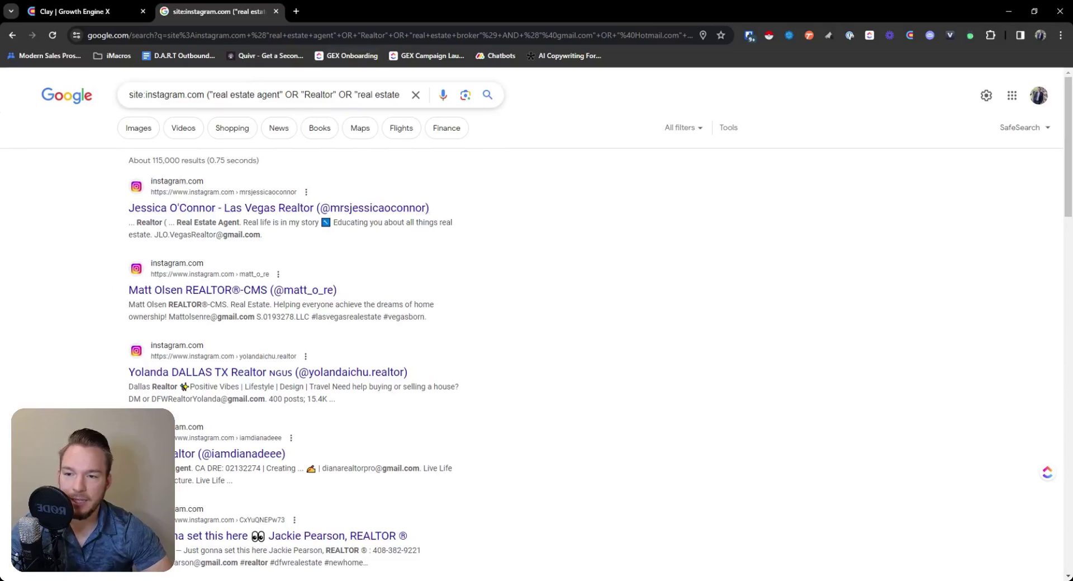
pyautogui.click(336, 94)
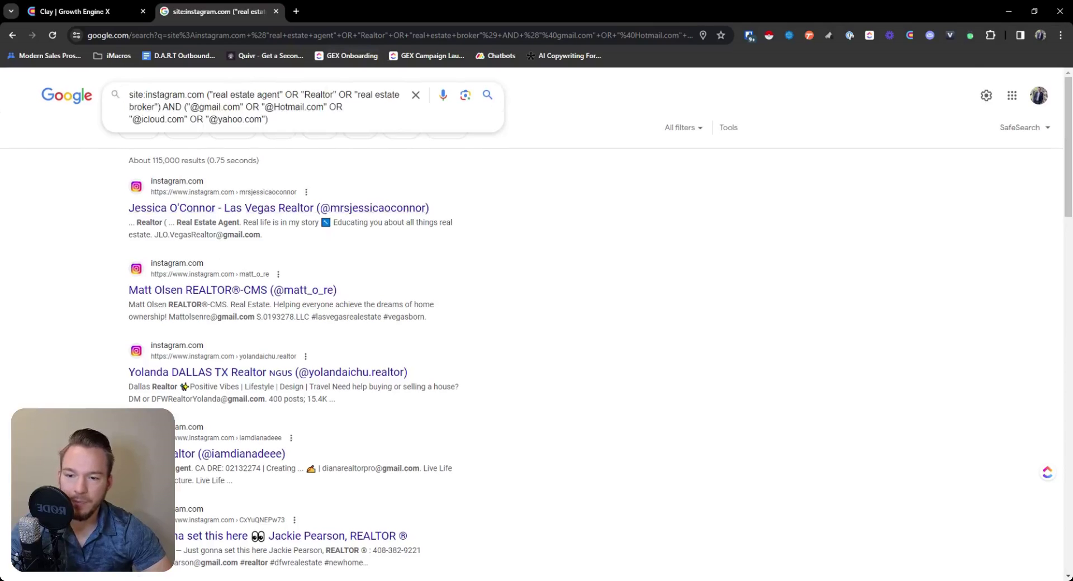
pyautogui.scroll(-15, 302, 335)
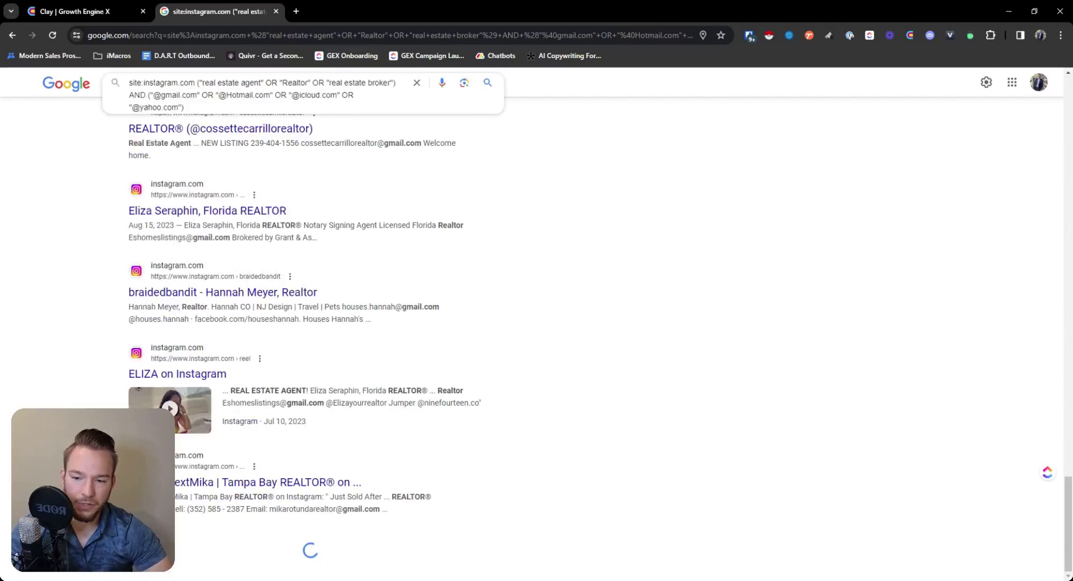
pyautogui.scroll(15, 363, 399)
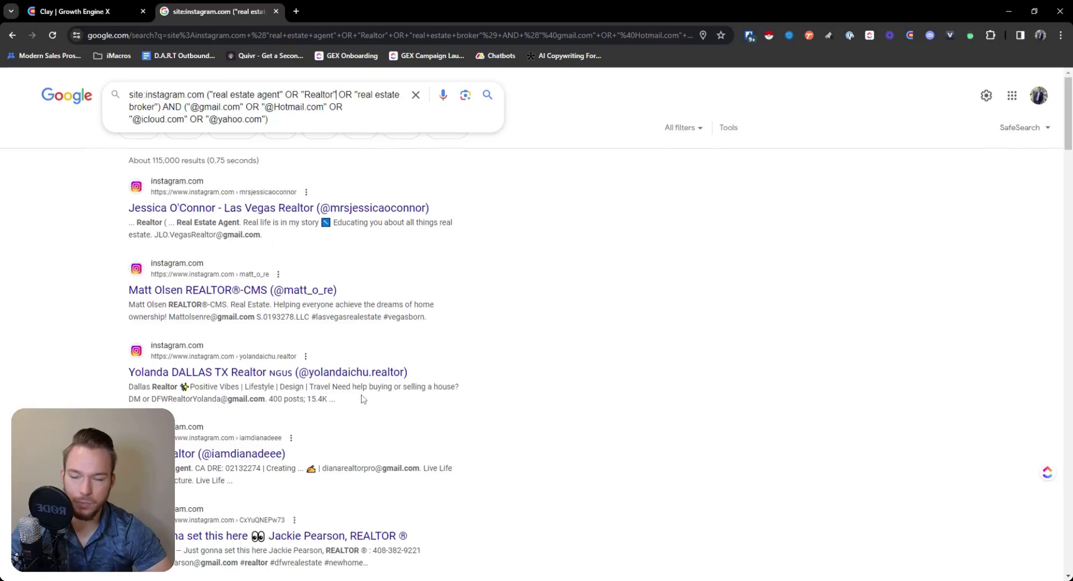
# - Append "New york city" to the end of the query and run the search
pyautogui.hotkey('ctrl', 'End')
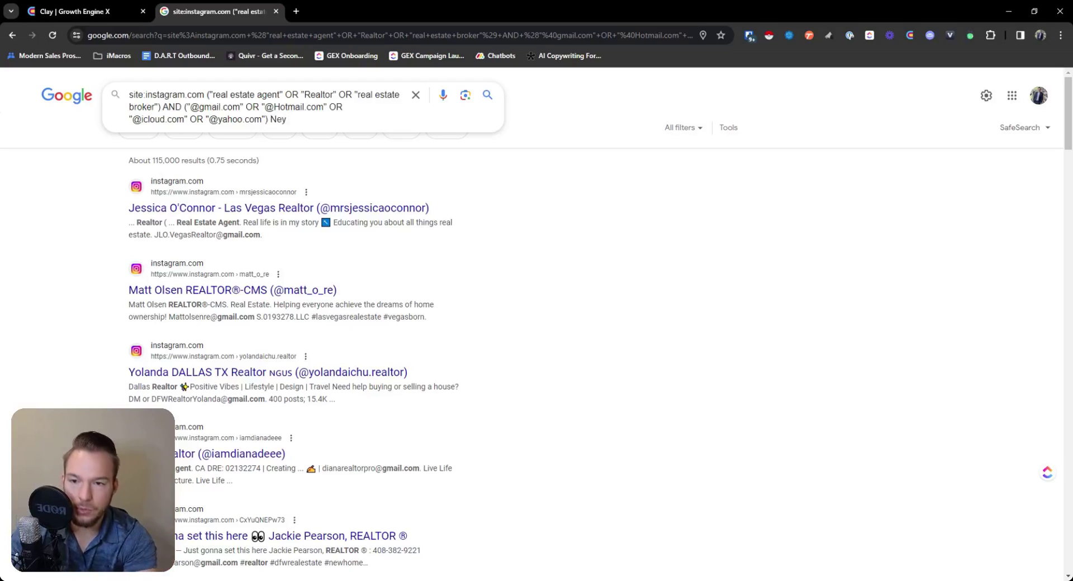
pyautogui.write('york cit')
pyautogui.press('Return')
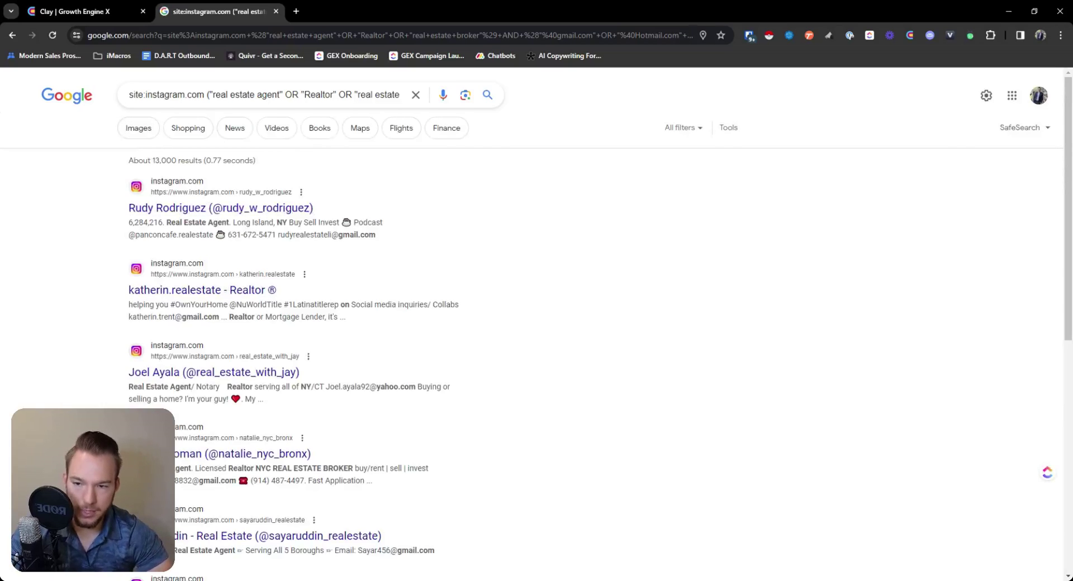
# - Replace the city at the end of the query with "Los Angeles" and run the search
pyautogui.click(352, 108)
pyautogui.moveTo(324, 120); pyautogui.dragTo(276, 120)
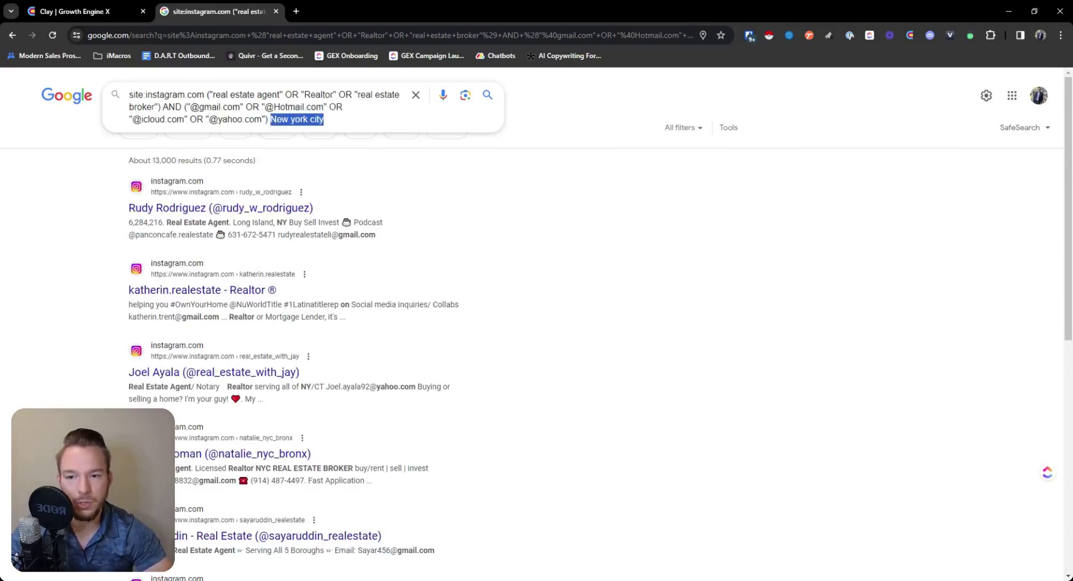
pyautogui.write('Los Angele')
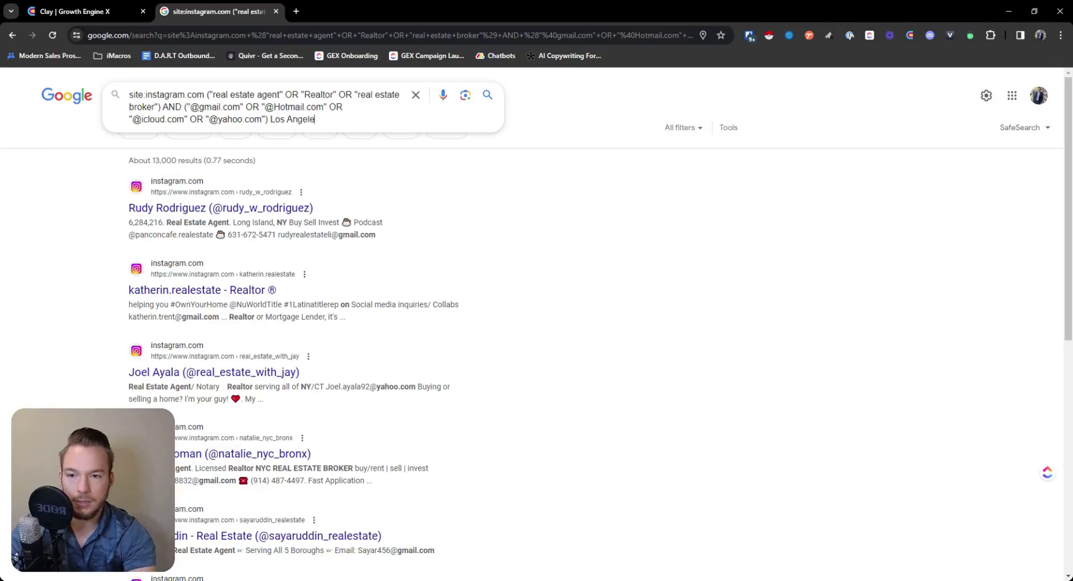
pyautogui.write('s')
pyautogui.press('Return')
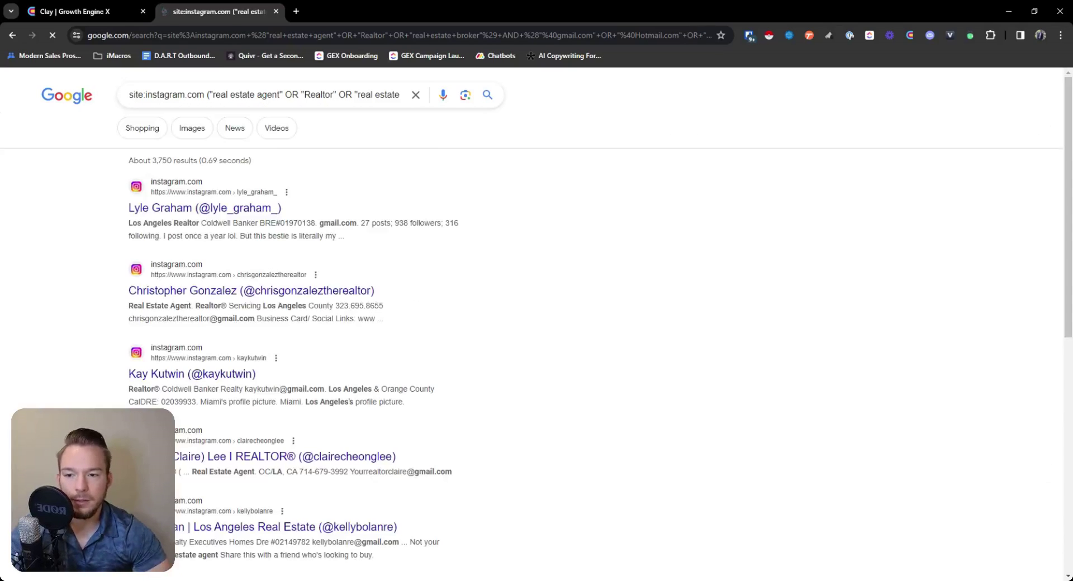
# - Copy the full Los Angeles query from Google and enter it in a new Google Search source in Clay
pyautogui.tripleClick(188, 96)
pyautogui.hotkey('ctrl', 'c')
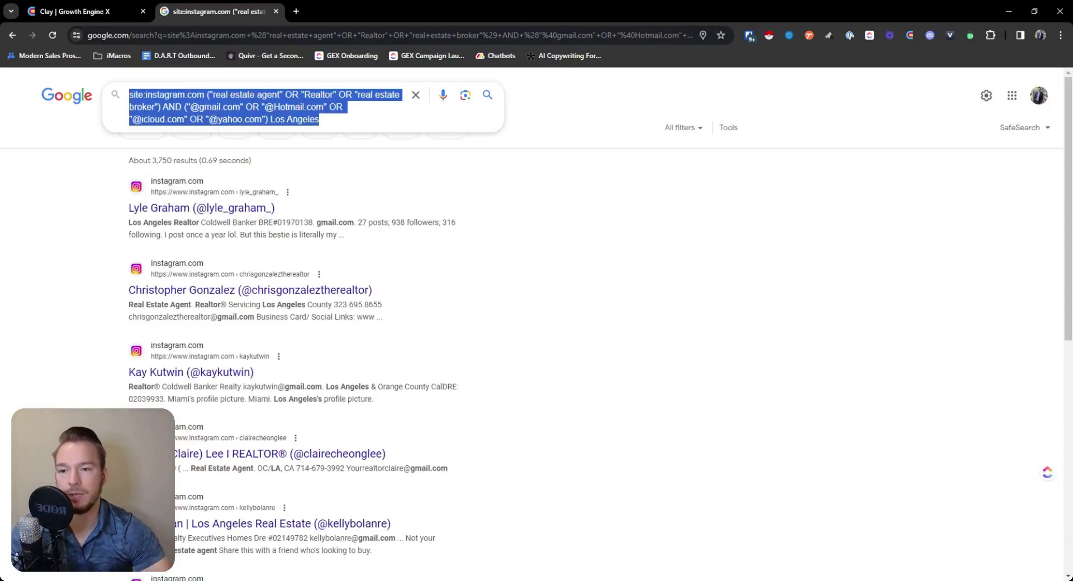
pyautogui.click(71, 14)
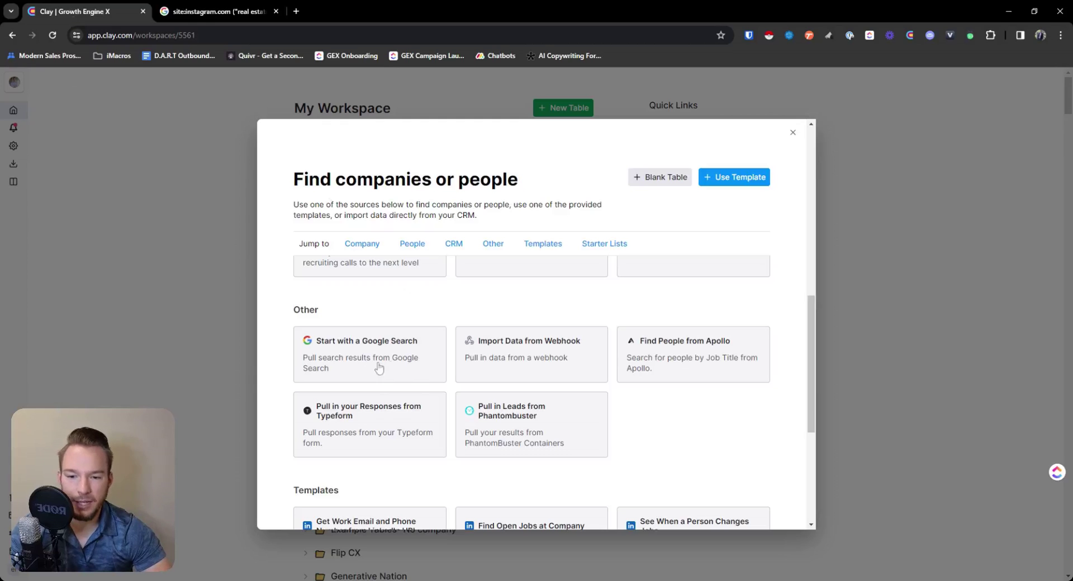
pyautogui.click(392, 351)
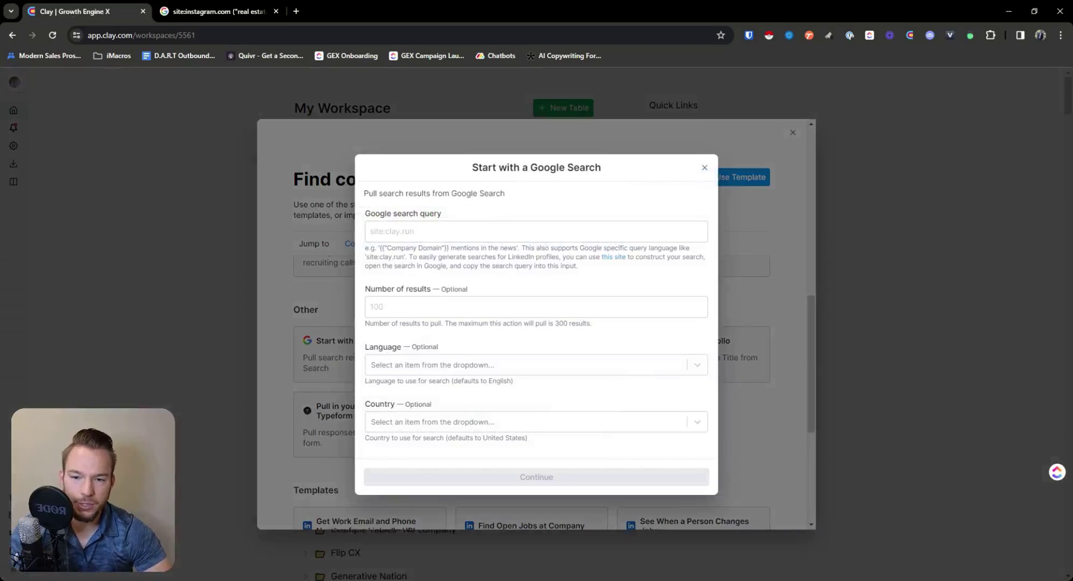
pyautogui.hotkey('ctrl', 'v')
pyautogui.click(210, 12)
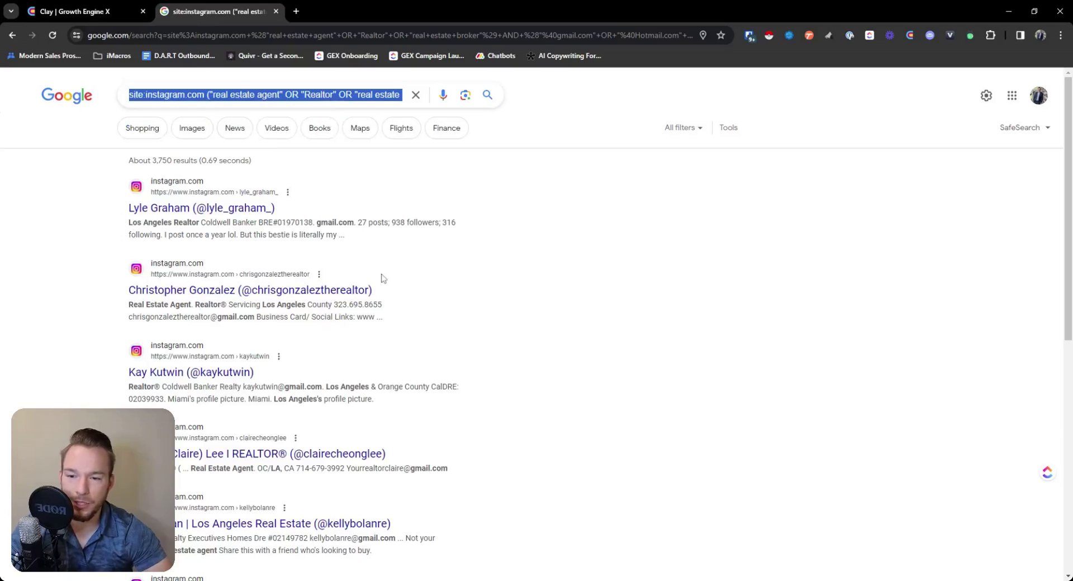
pyautogui.click(78, 16)
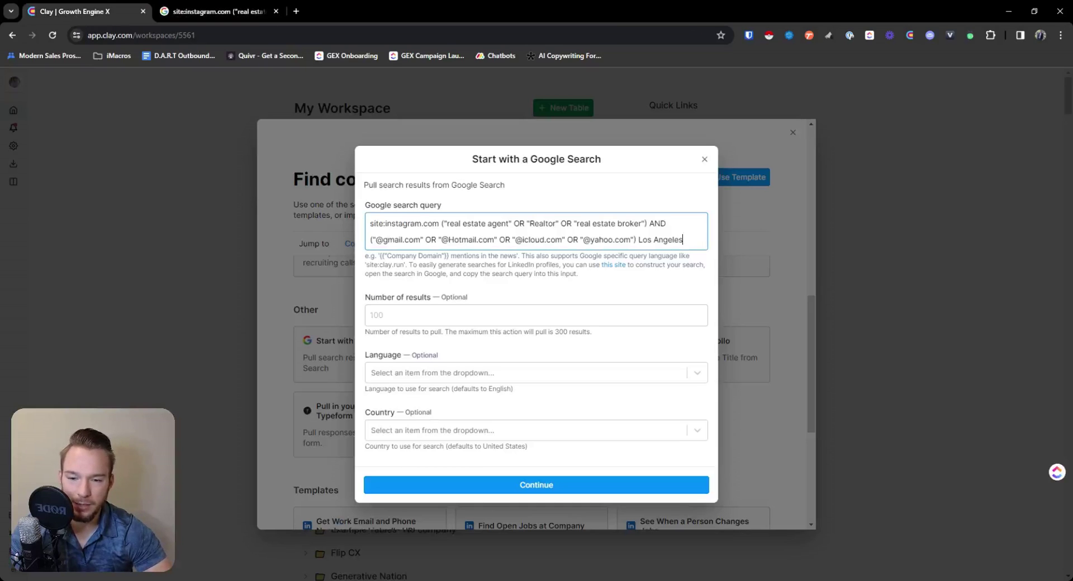
# - Create the table from the Google Search source using the entered Los Angeles query
pyautogui.moveTo(683, 240); pyautogui.dragTo(360, 231)
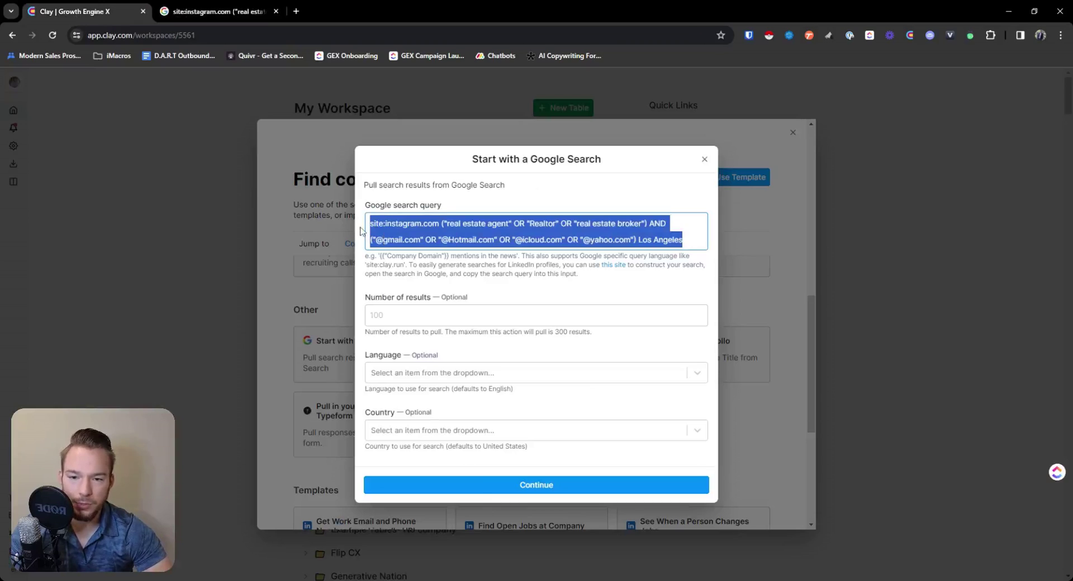
pyautogui.click(509, 473)
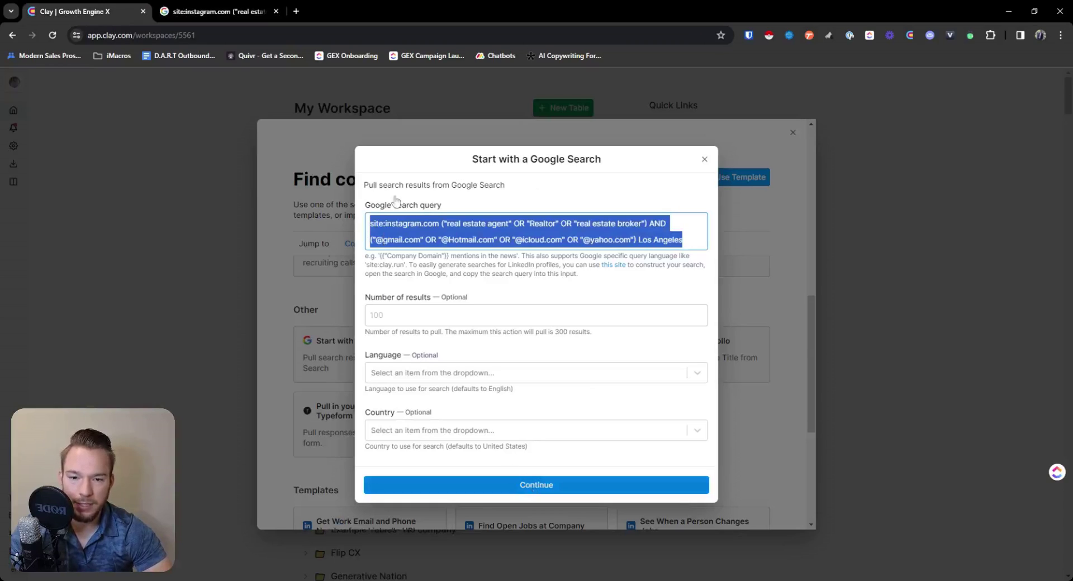
pyautogui.click(448, 344)
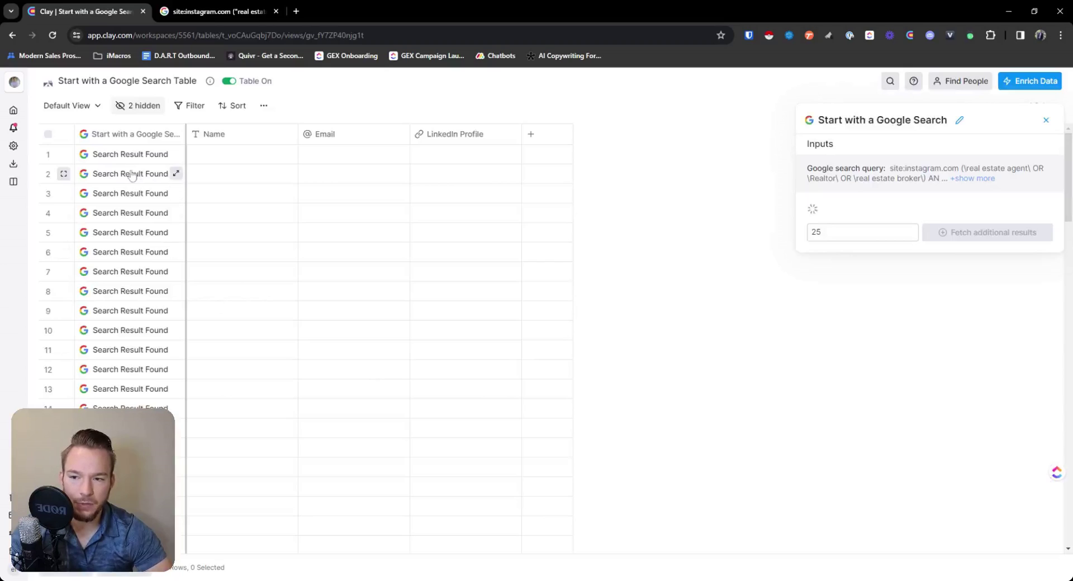
# - Add the Snippet field from the second search result's cell details as a new table column
pyautogui.click(176, 174)
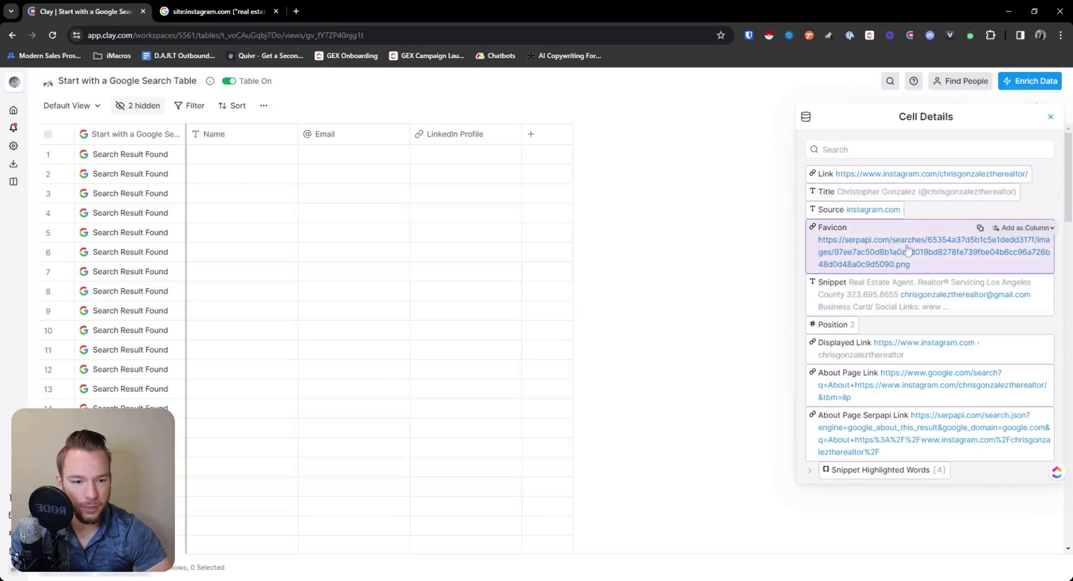
pyautogui.click(1022, 282)
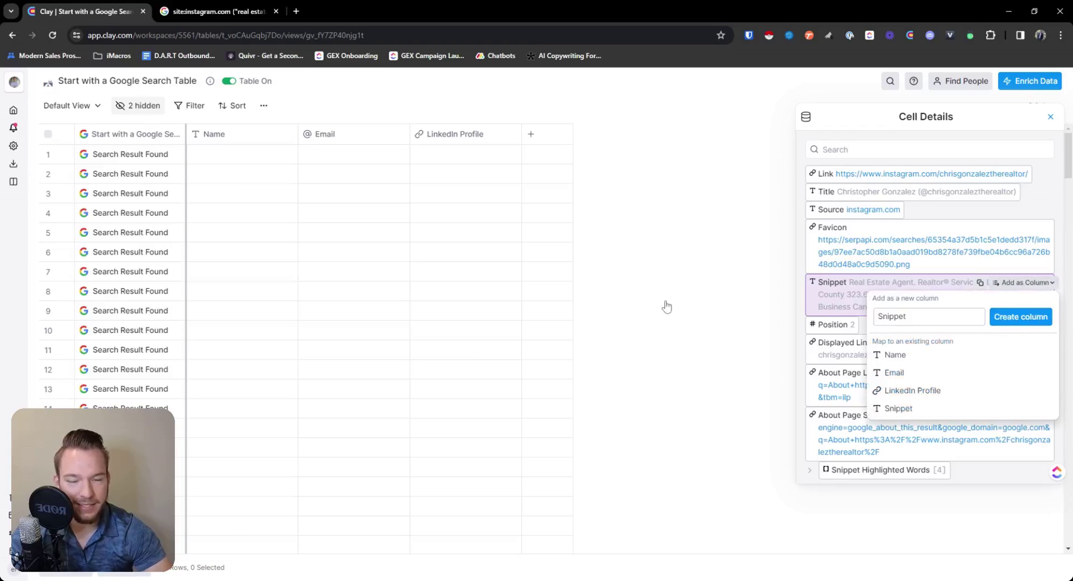
pyautogui.click(1048, 119)
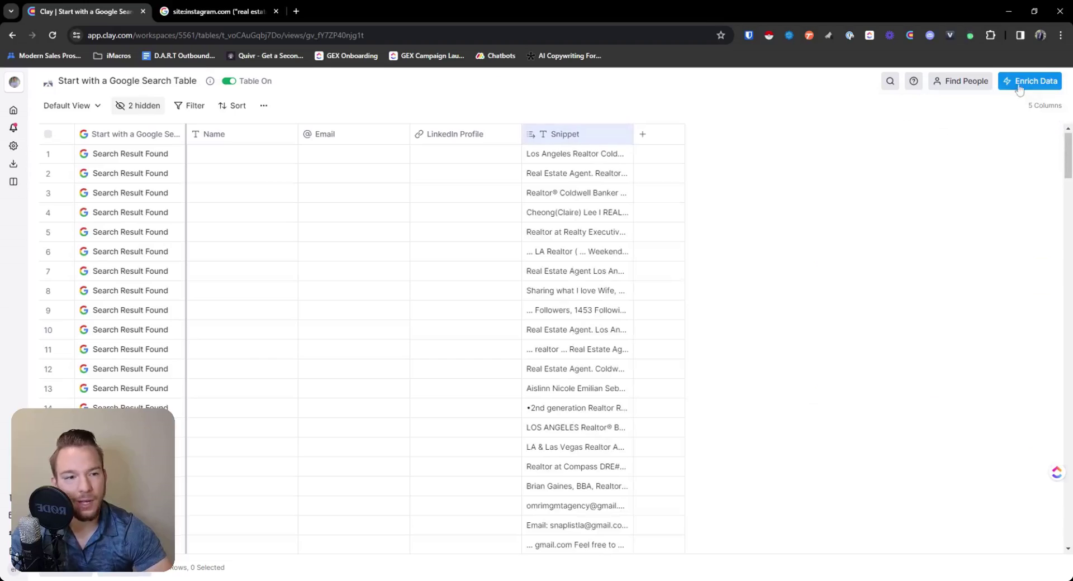
# - Find the "Extract Values from Data" enrichment, add it to the table and use the Snippet column as its data
pyautogui.click(1030, 81)
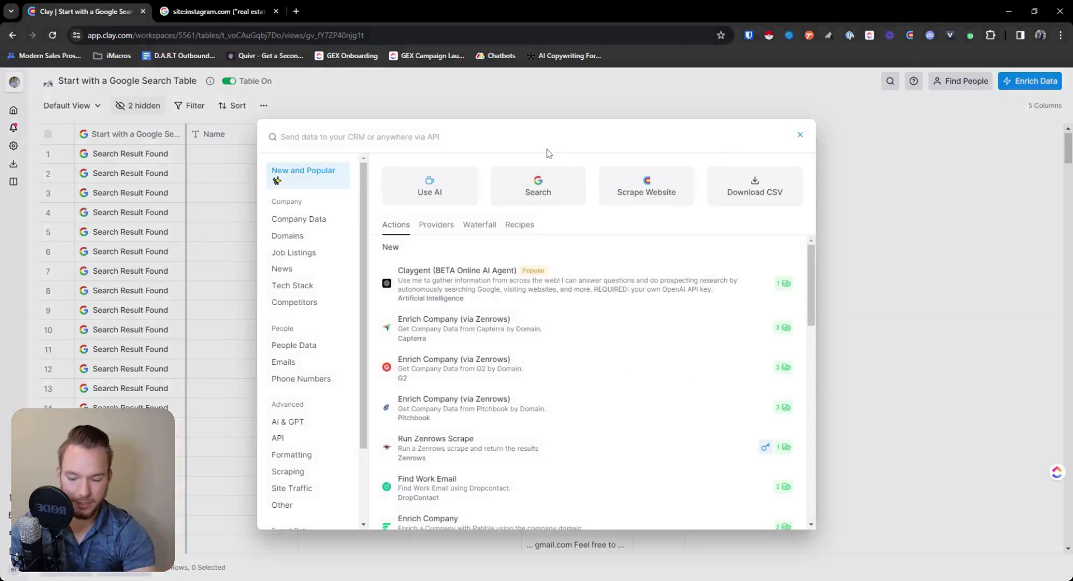
pyautogui.write('extract')
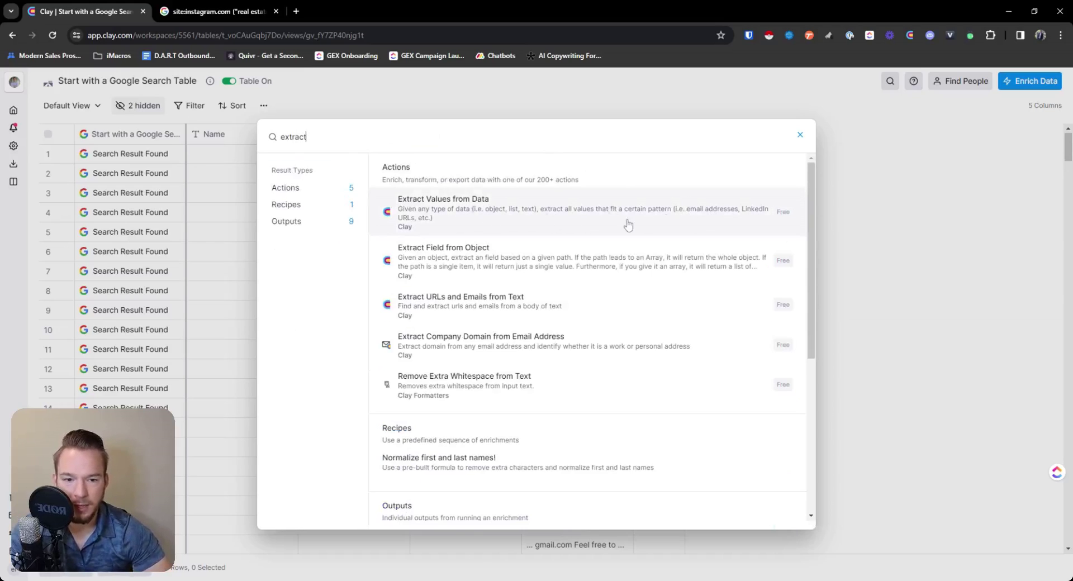
pyautogui.click(703, 219)
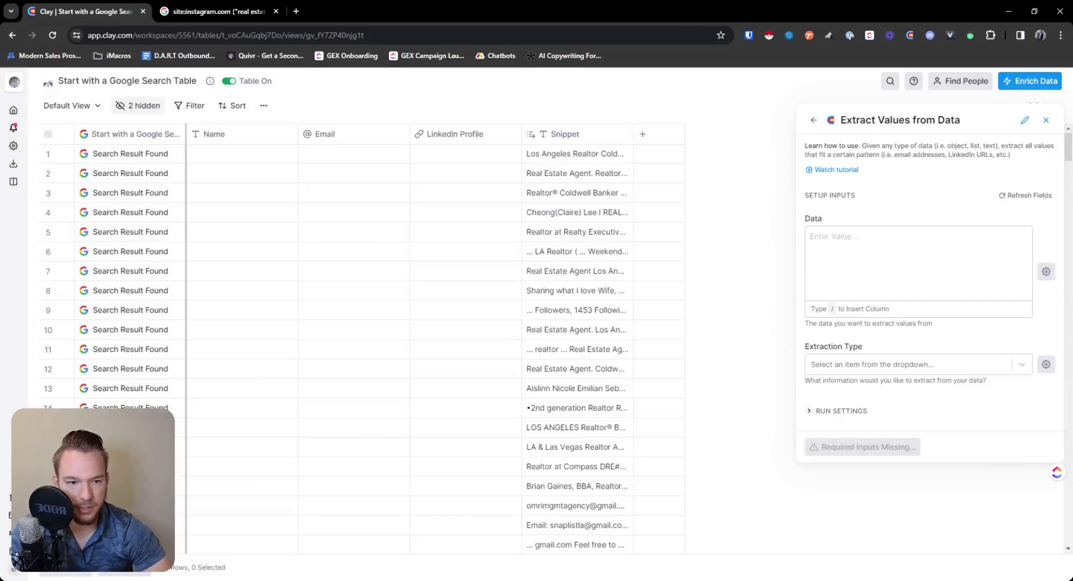
pyautogui.click(872, 255)
pyautogui.write('/')
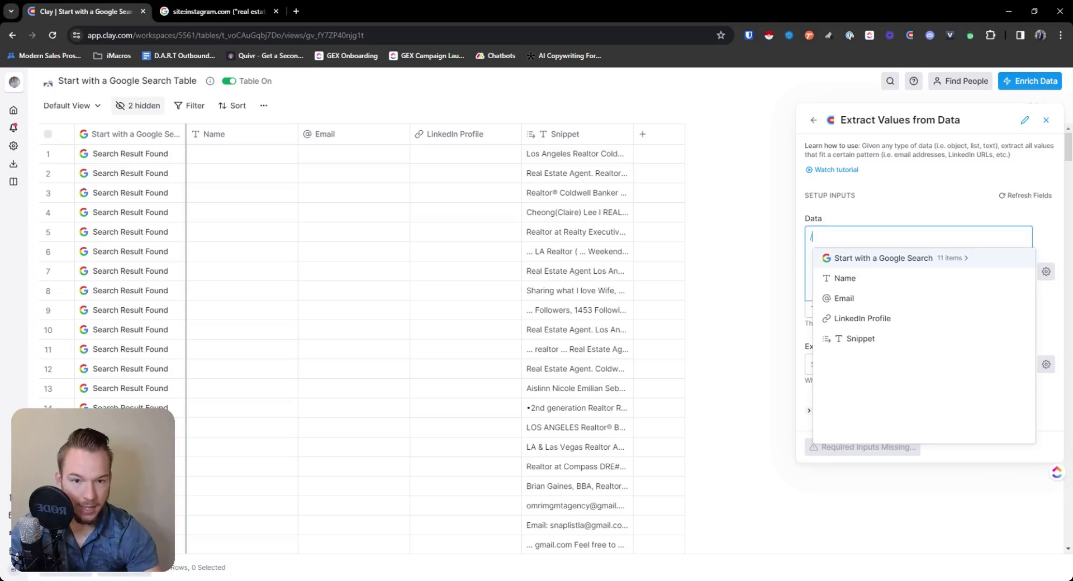
pyautogui.click(855, 338)
# - Extract Email Addresses, output the first matching item as a column, run the first 10 rows and check the extracted matches
pyautogui.click(861, 367)
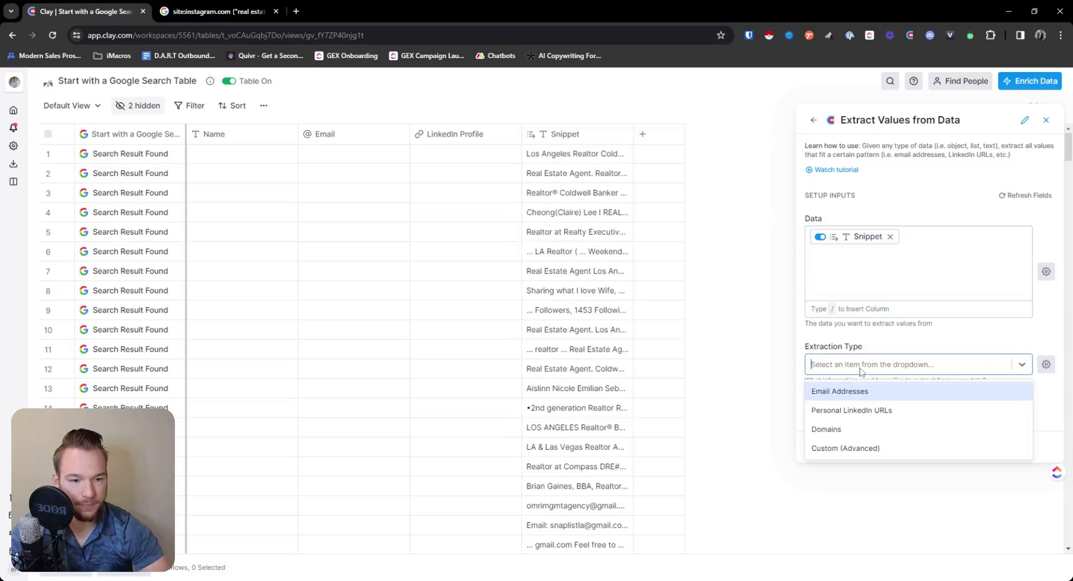
pyautogui.click(859, 391)
pyautogui.click(837, 451)
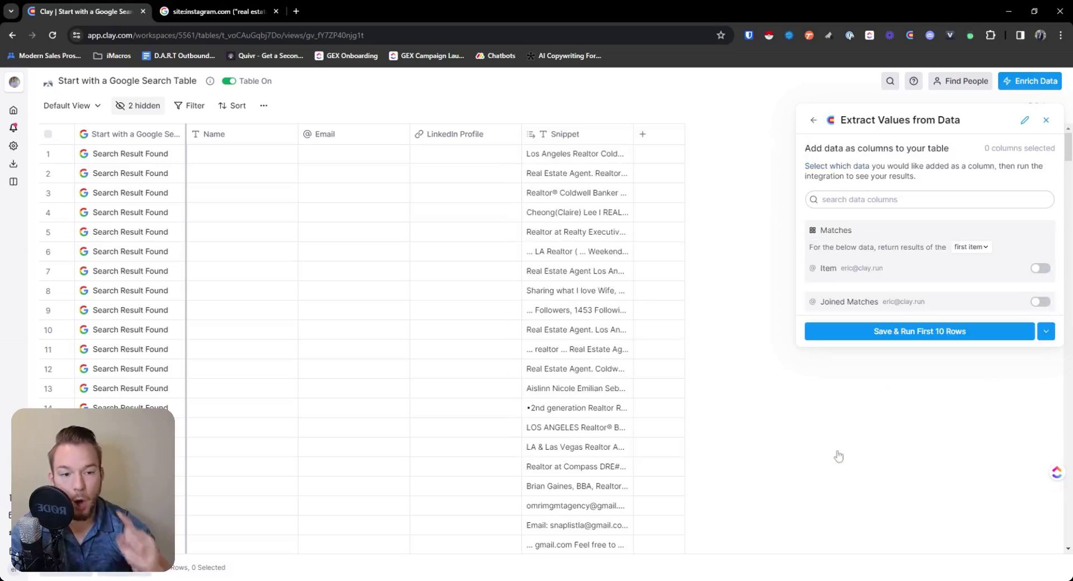
pyautogui.click(1040, 268)
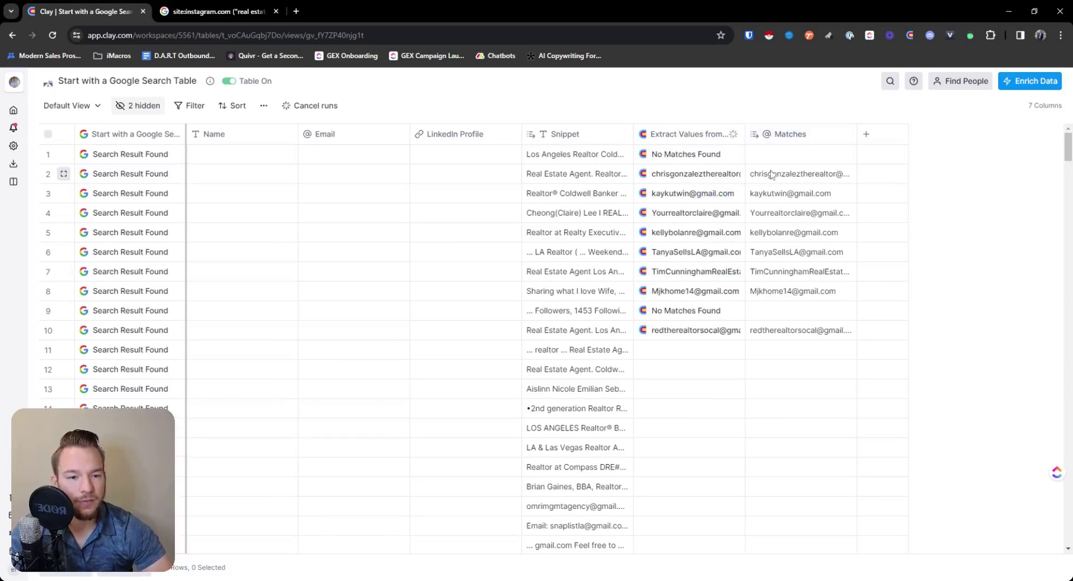
pyautogui.click(788, 176)
pyautogui.moveTo(788, 178); pyautogui.dragTo(794, 335)
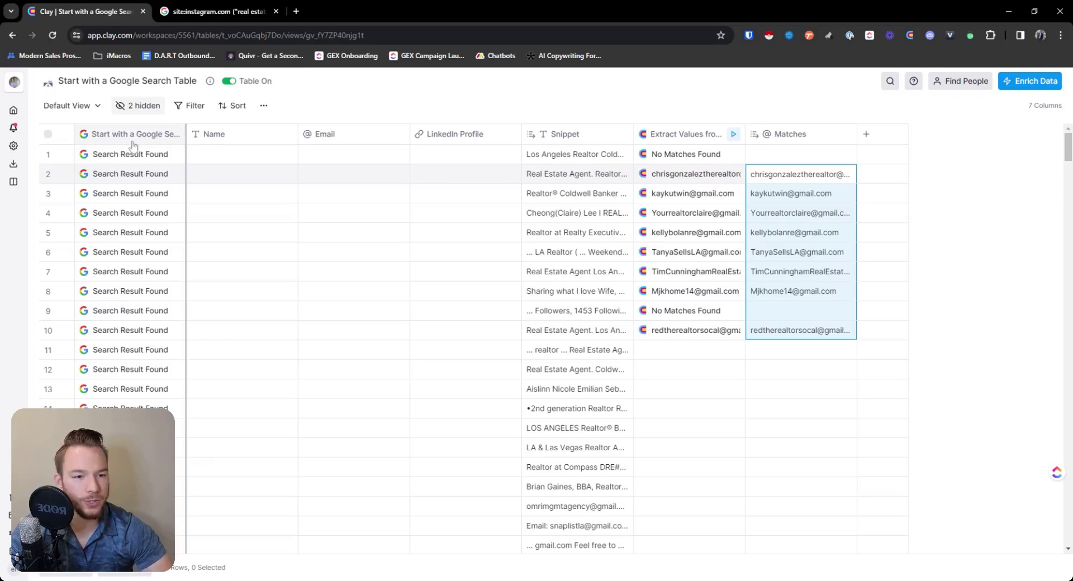
# - Add a second Google Search source to the table with the same Instagram real estate query, replacing Los Angeles with "San Diego"
pyautogui.click(125, 568)
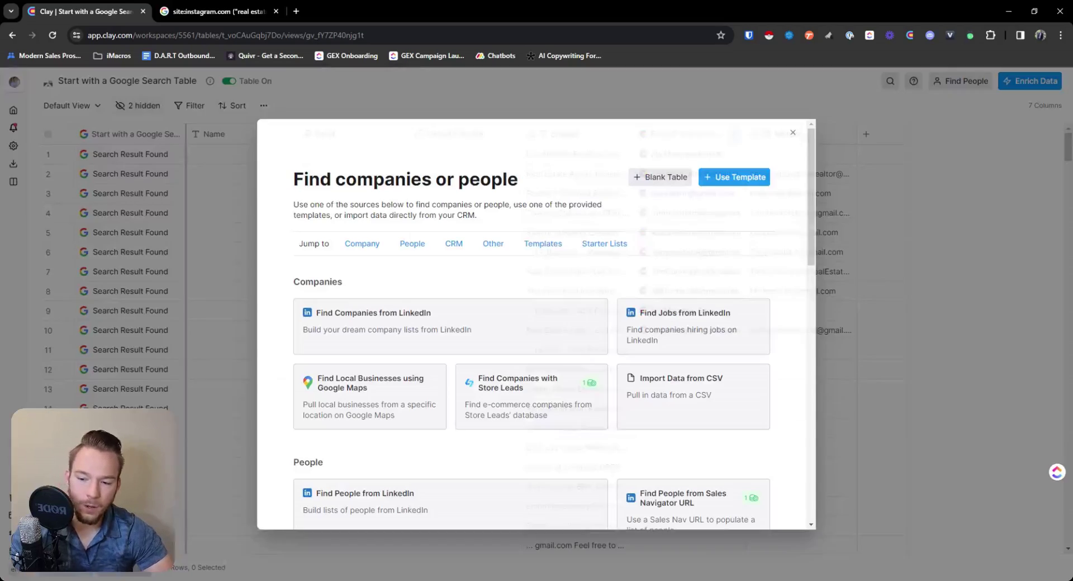
pyautogui.scroll(-15, 391, 402)
pyautogui.scroll(5, 392, 403)
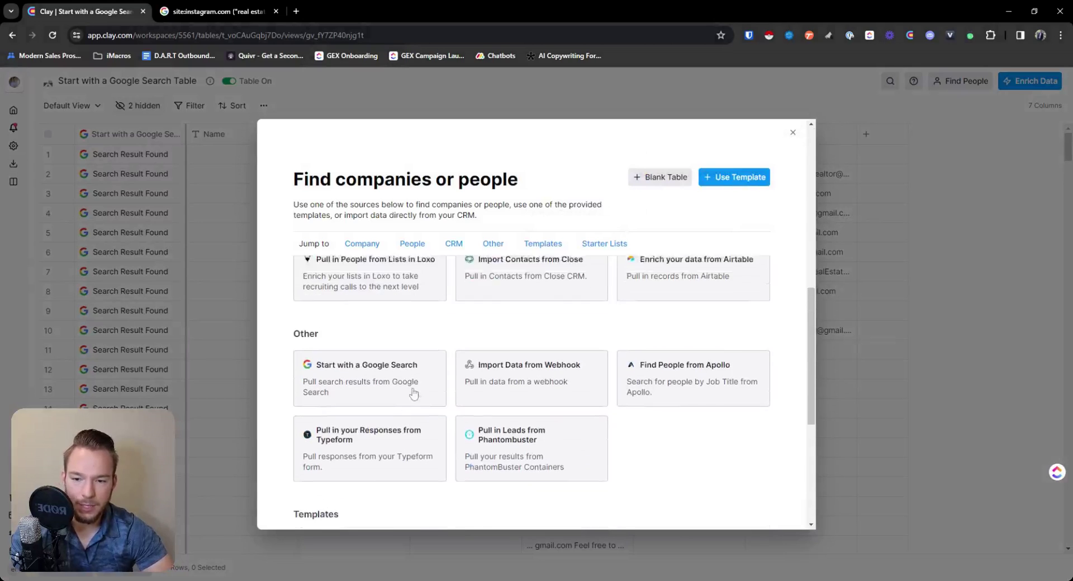
pyautogui.scroll(-1, 336, 363)
pyautogui.click(357, 405)
pyautogui.click(530, 229)
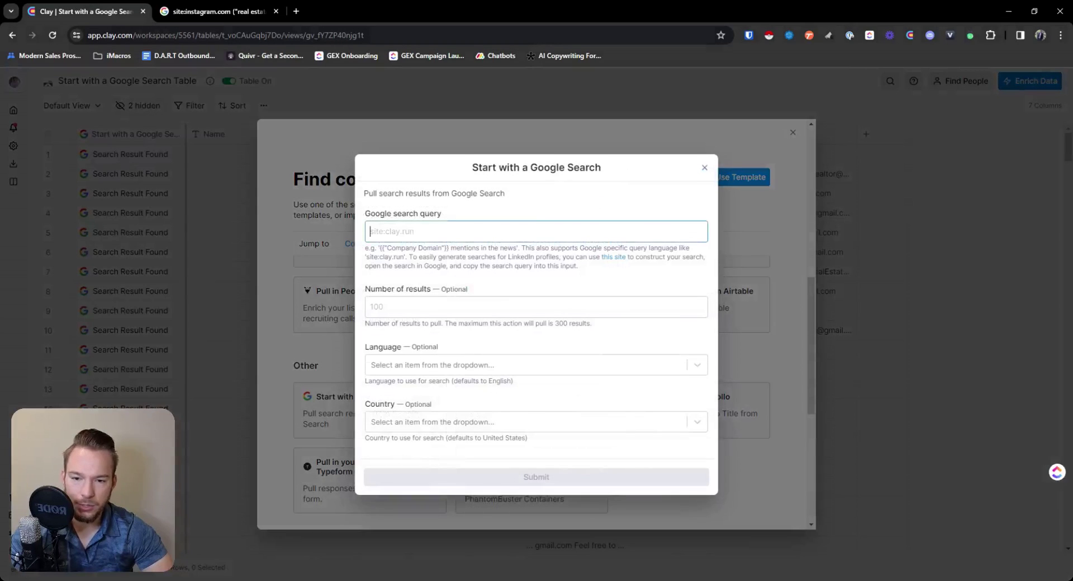
pyautogui.write('site:instagram.com ("real estate agent" OR "Realtor" OR "real estate broker") AND ("@gmail.com" OR "@Hotmail.com" OR "@icloud.com" OR "@yahoo.com") Los Angeles')
pyautogui.hotkey('shift', 'End')
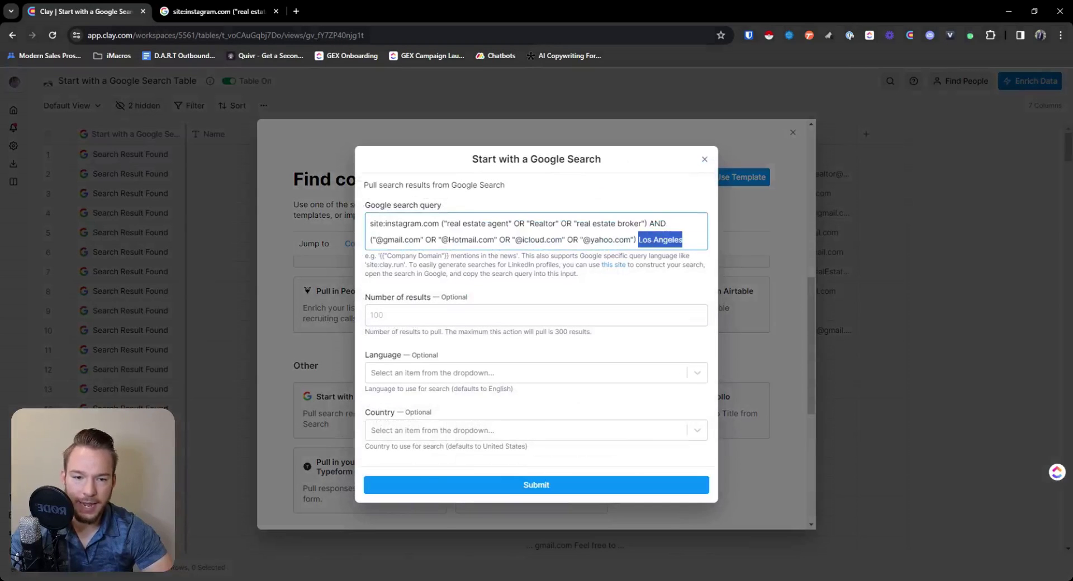
pyautogui.write('San Diego')
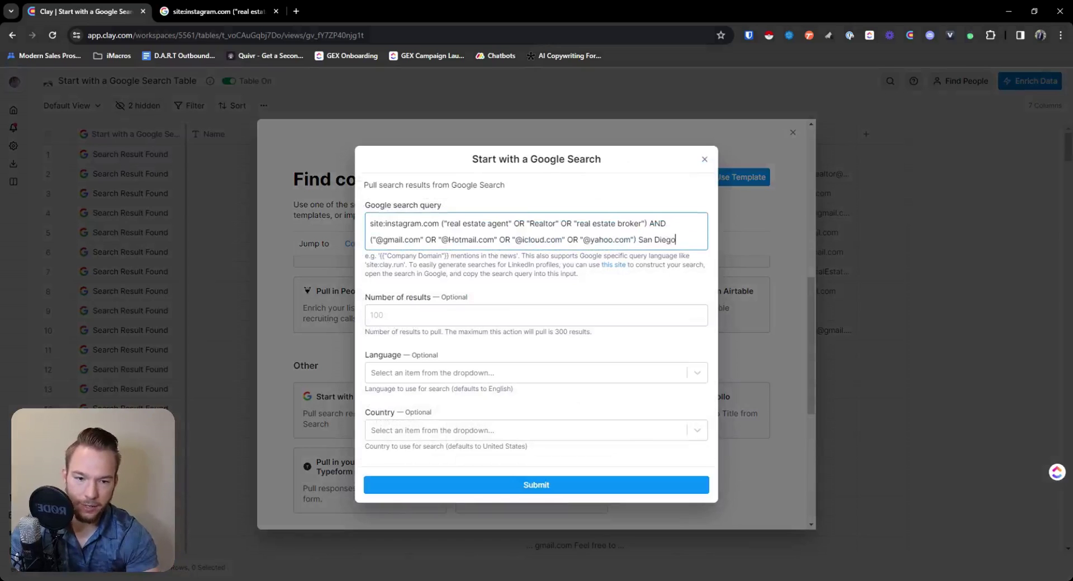
pyautogui.click(546, 486)
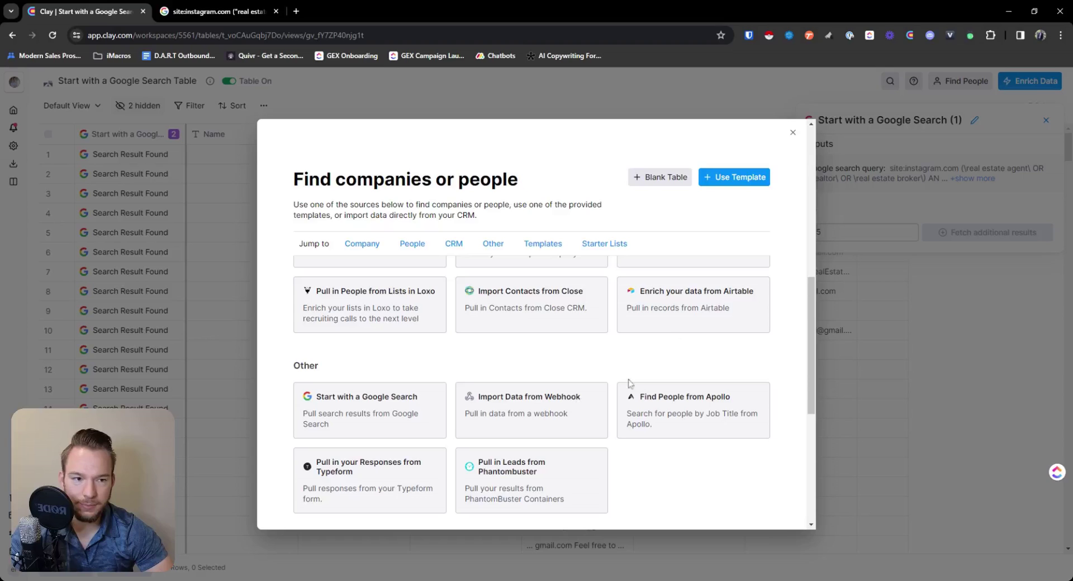
pyautogui.click(792, 132)
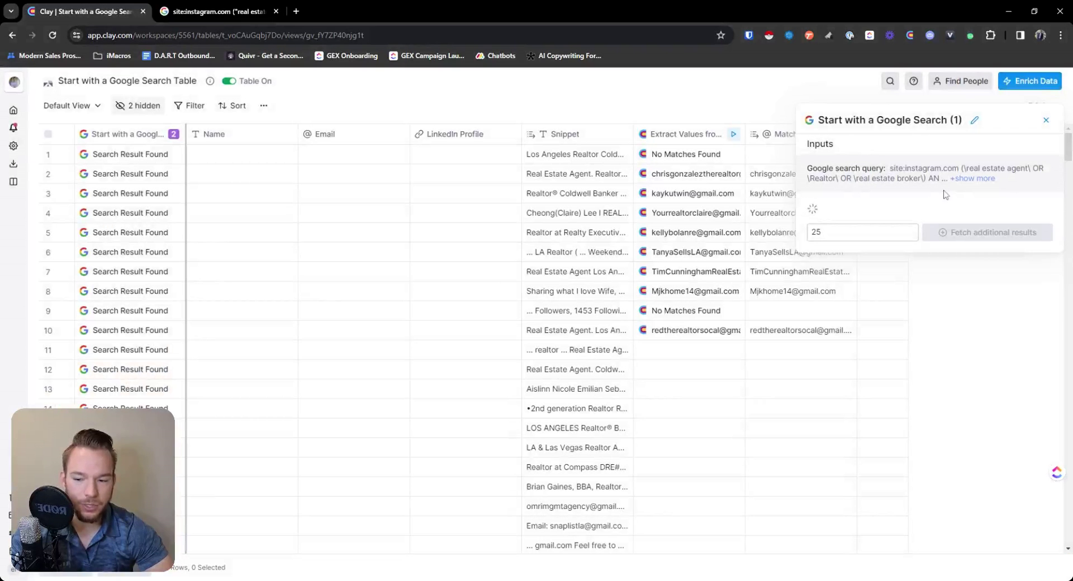
# - Examine the newly added San Diego rows, comparing their snippet text with the extracted email matches
pyautogui.scroll(-20, 323, 350)
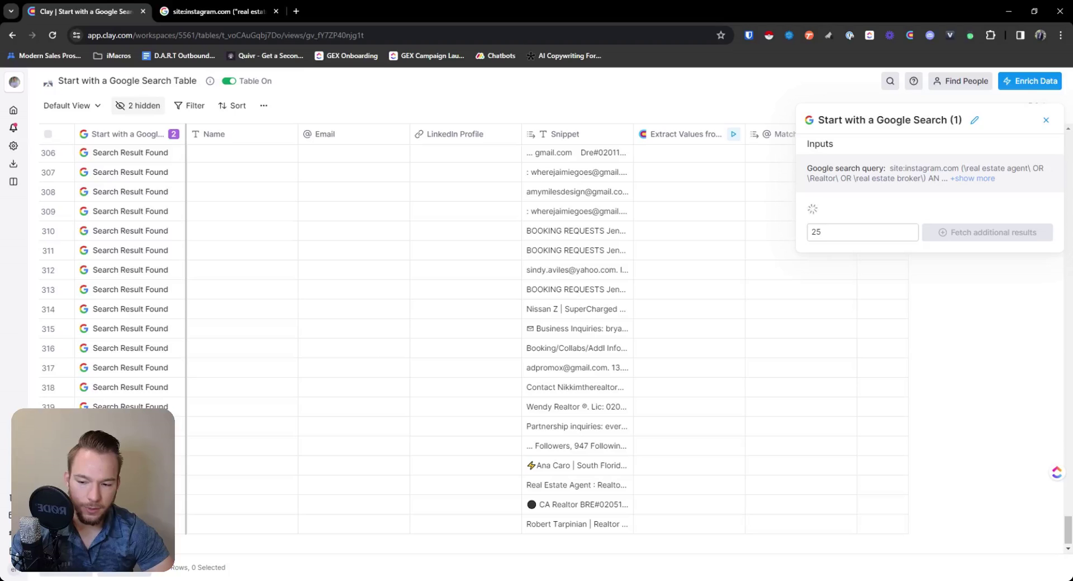
pyautogui.scroll(-4, 563, 367)
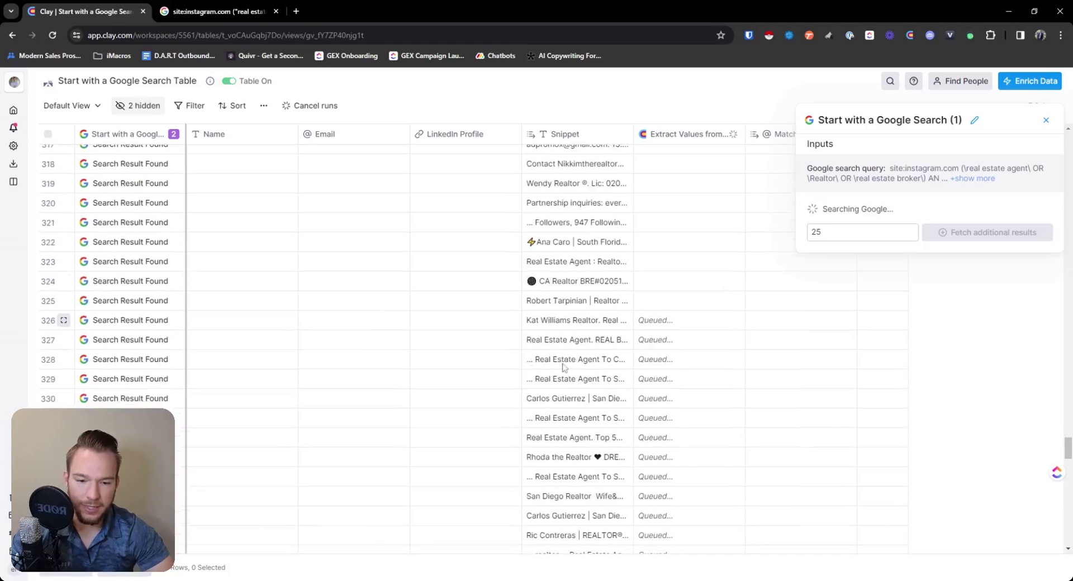
pyautogui.click(575, 324)
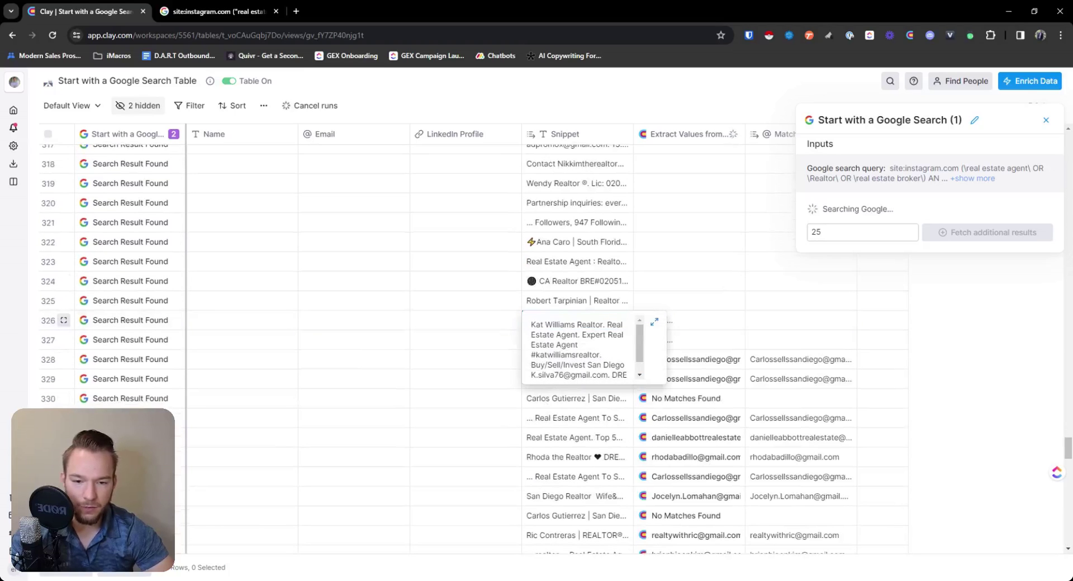
pyautogui.scroll(-1, 576, 335)
pyautogui.click(982, 370)
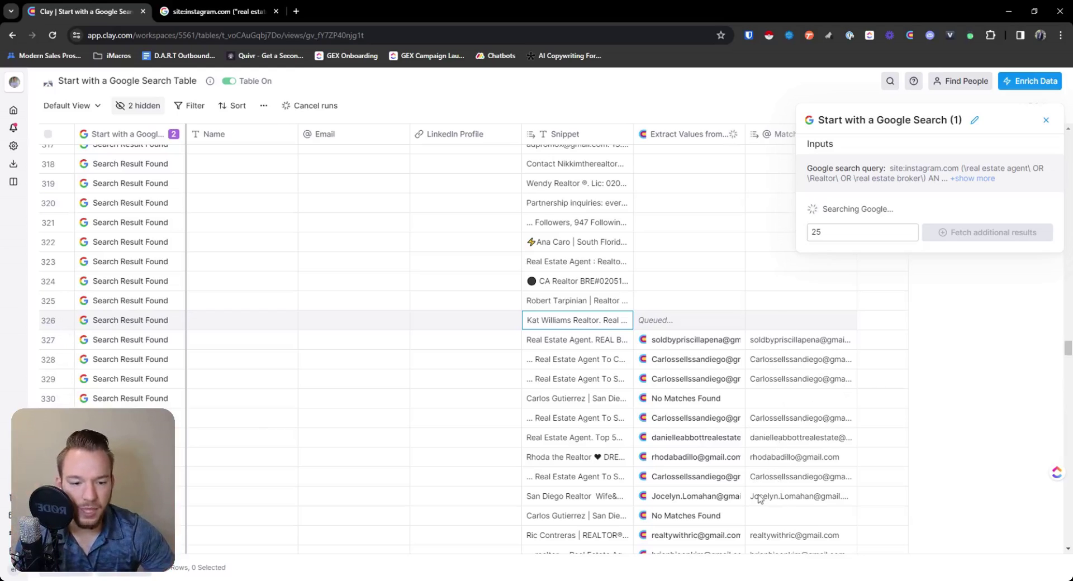
pyautogui.scroll(-2, 771, 436)
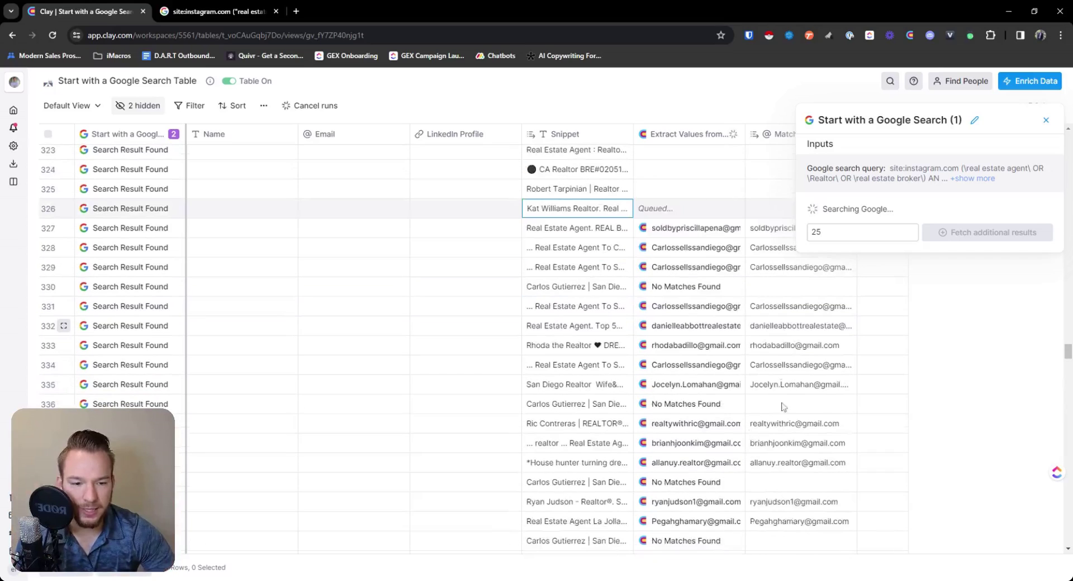
pyautogui.click(765, 248)
pyautogui.keyDown('shift'); pyautogui.click(767, 384); pyautogui.keyUp('shift')
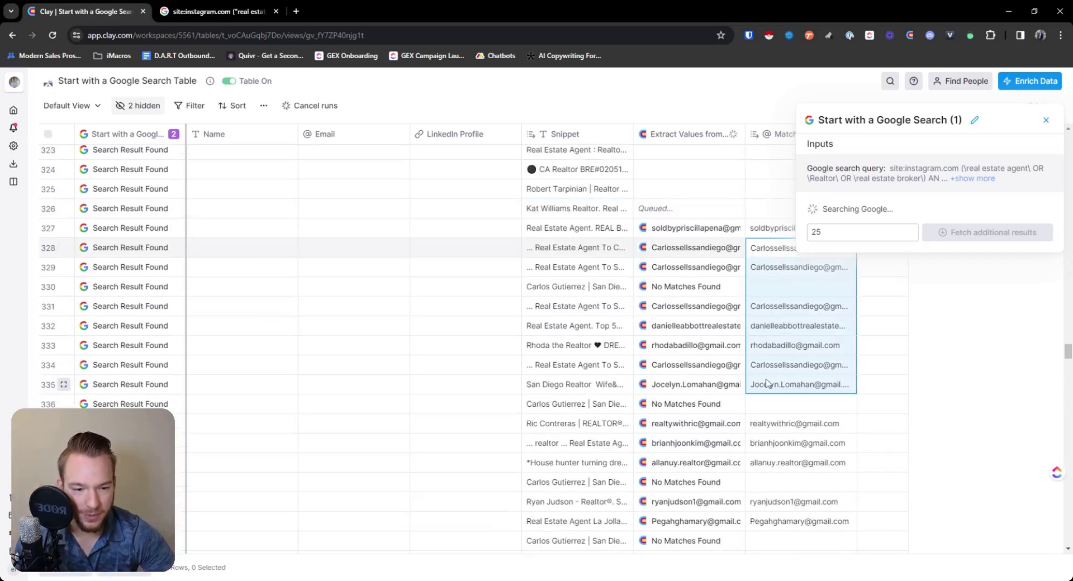
pyautogui.click(1046, 120)
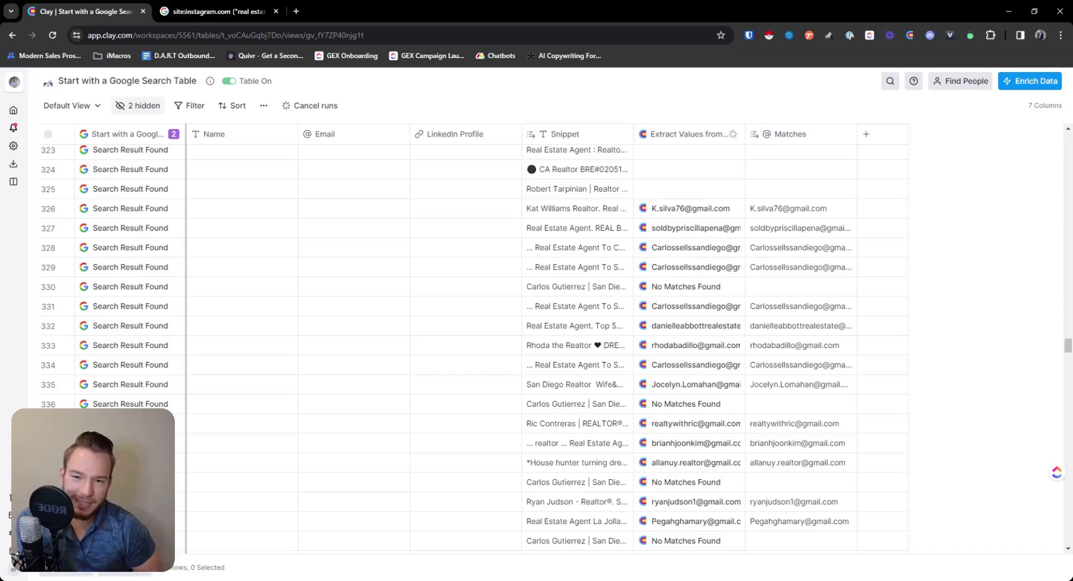
pyautogui.click(562, 263)
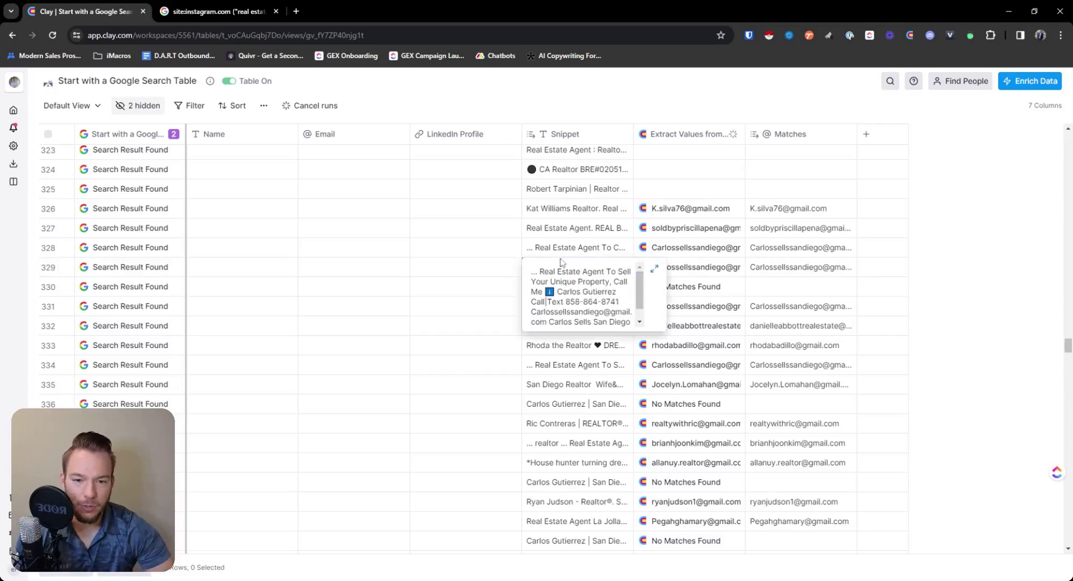
pyautogui.scroll(-1, 562, 262)
pyautogui.scroll(7, 576, 301)
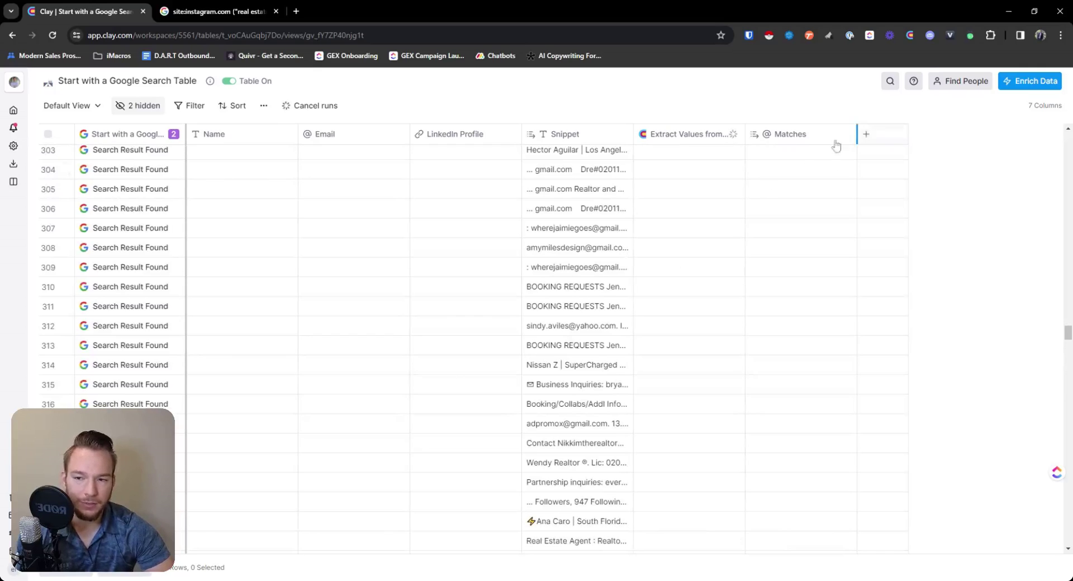
# - Check row 305's search result details and add the Claygent (BETA Online AI Agent) enrichment to the table
pyautogui.click(124, 194)
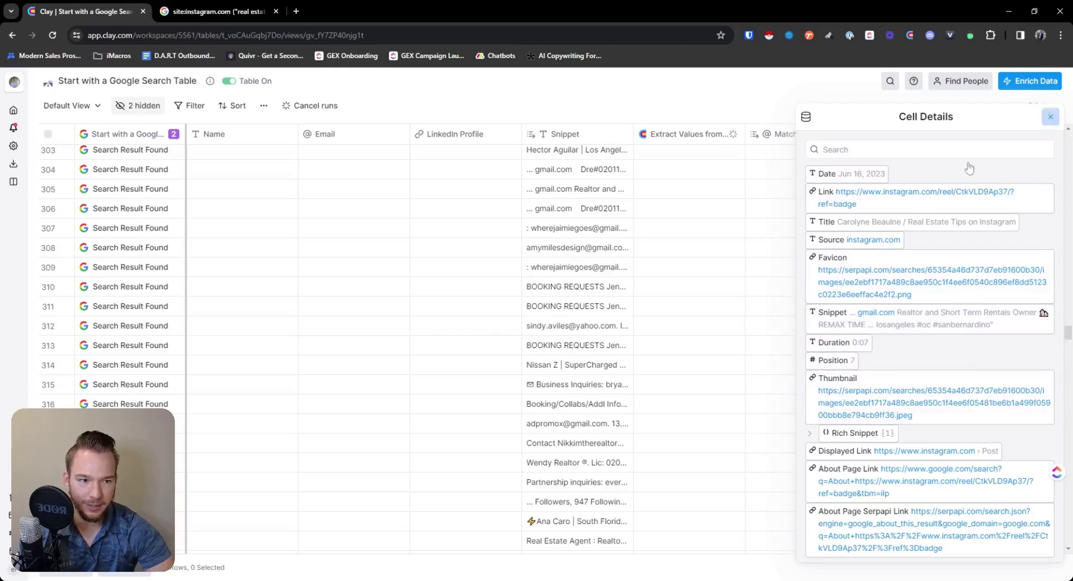
pyautogui.click(1051, 116)
pyautogui.click(868, 134)
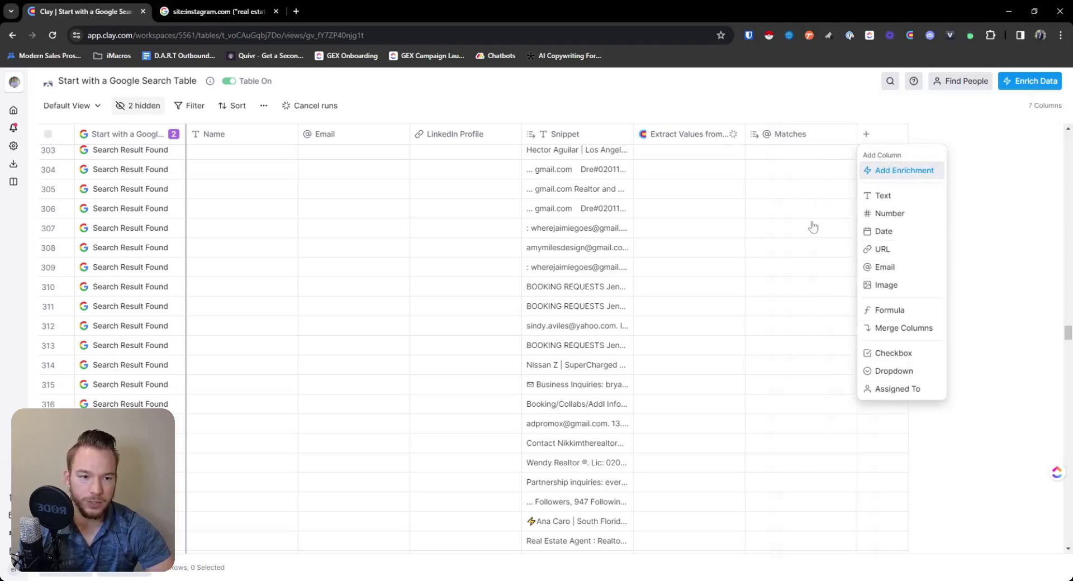
pyautogui.press('Return')
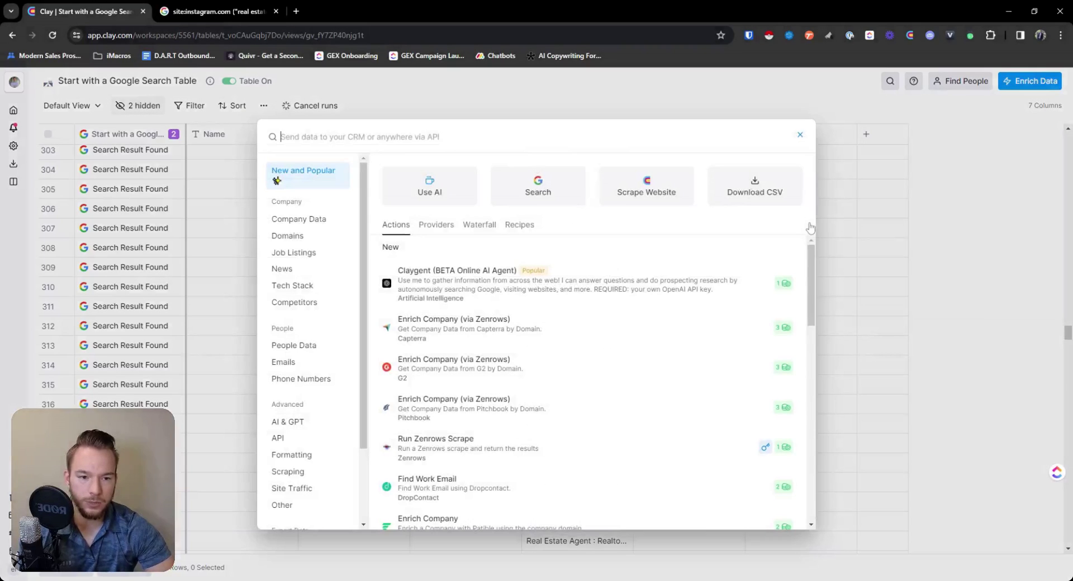
pyautogui.click(419, 301)
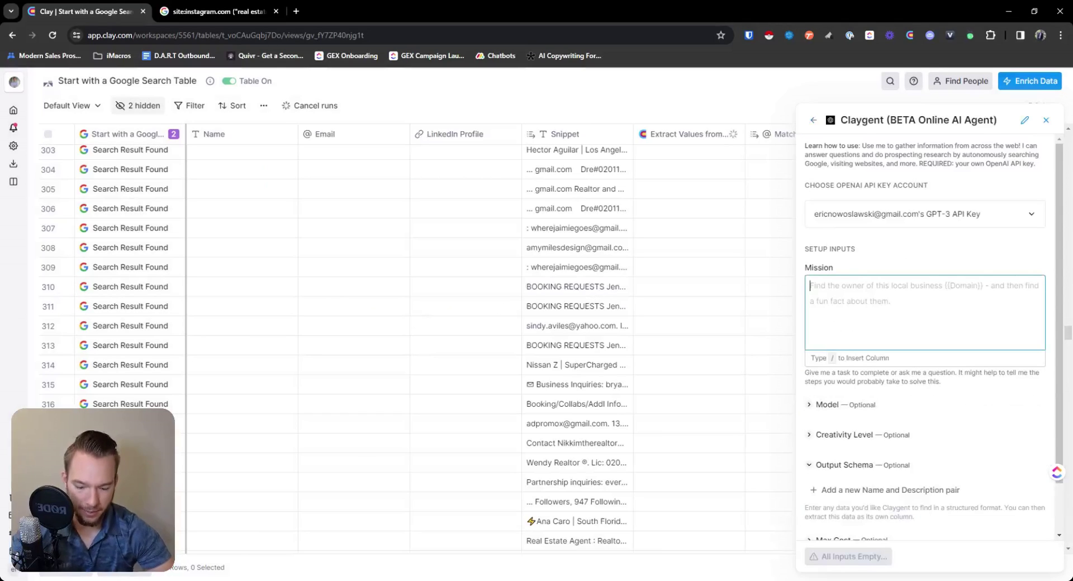
# - Write the Claygent mission "tell me how many followers this instagram page has" followed by the Google Search link field
pyautogui.write('tell me h')
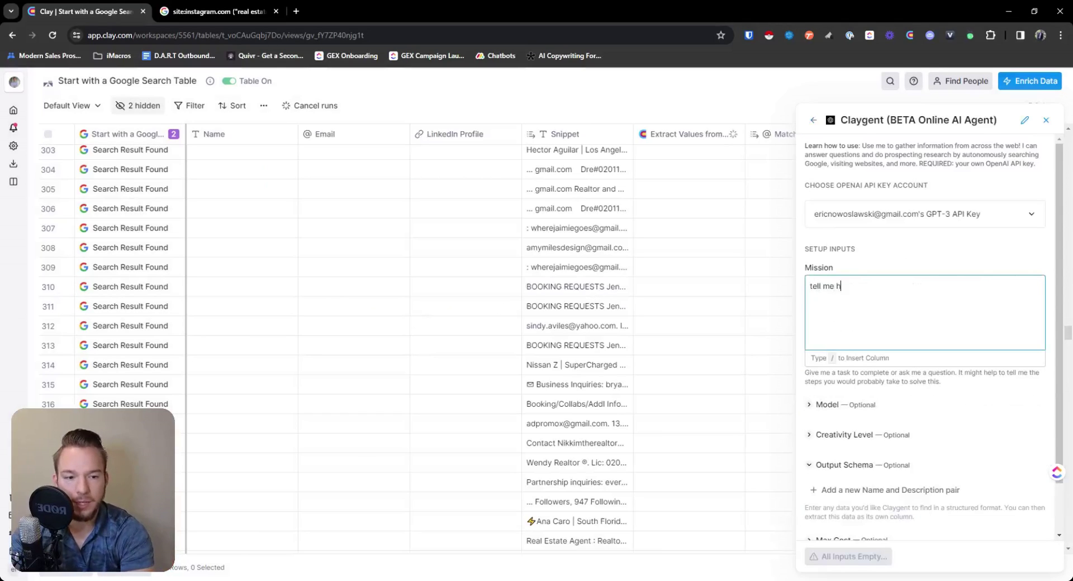
pyautogui.write('ow man')
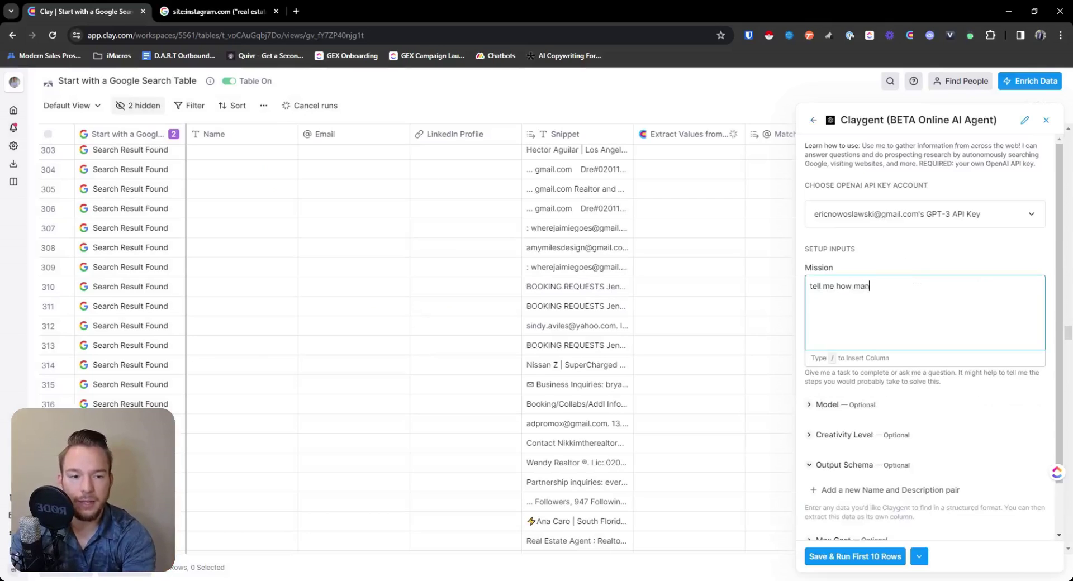
pyautogui.write('y followers ')
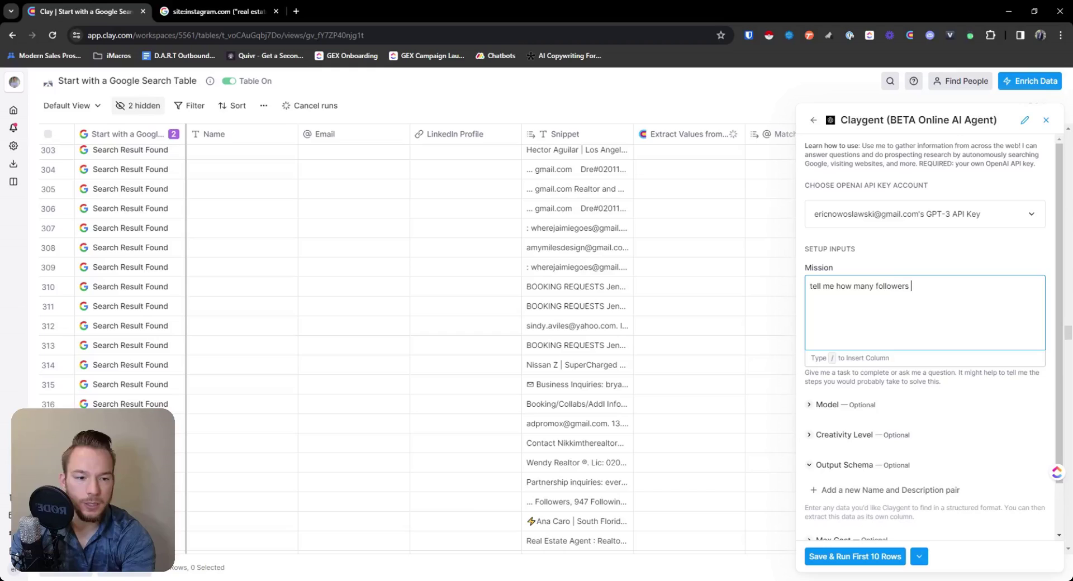
pyautogui.write('this instagr')
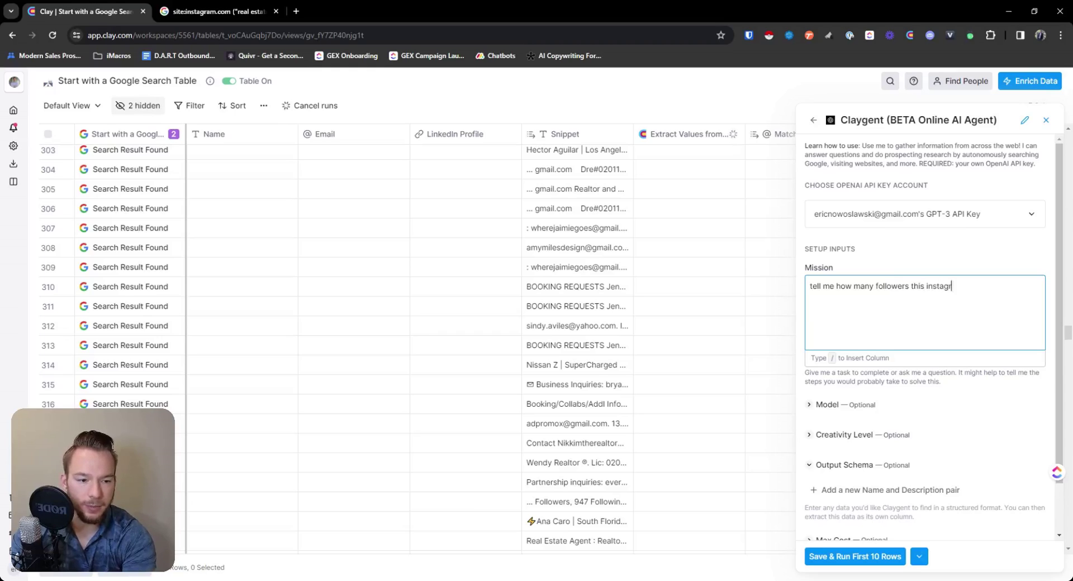
pyautogui.write('am page has')
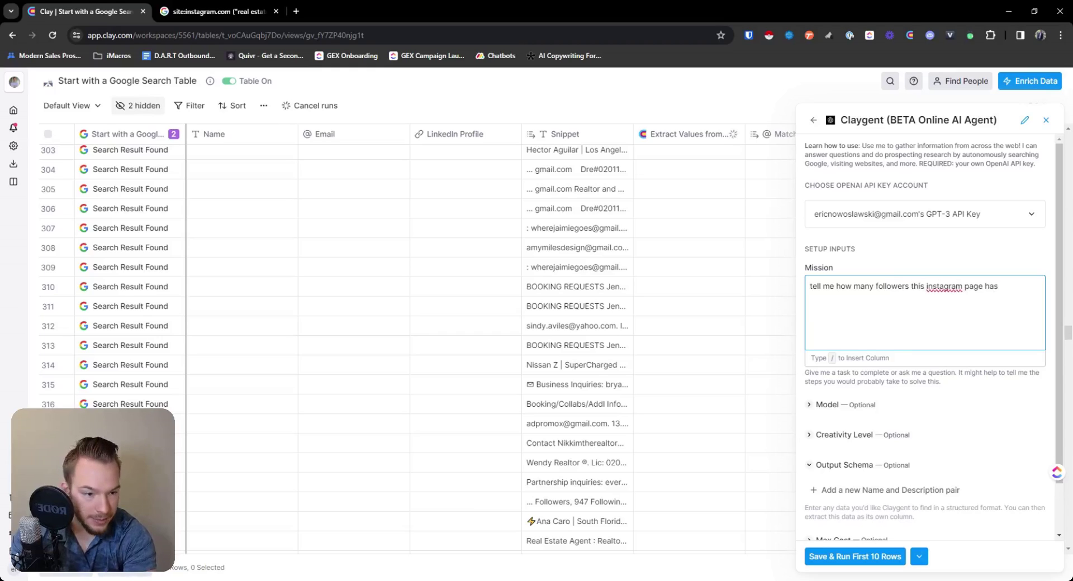
pyautogui.write(' /')
pyautogui.click(893, 313)
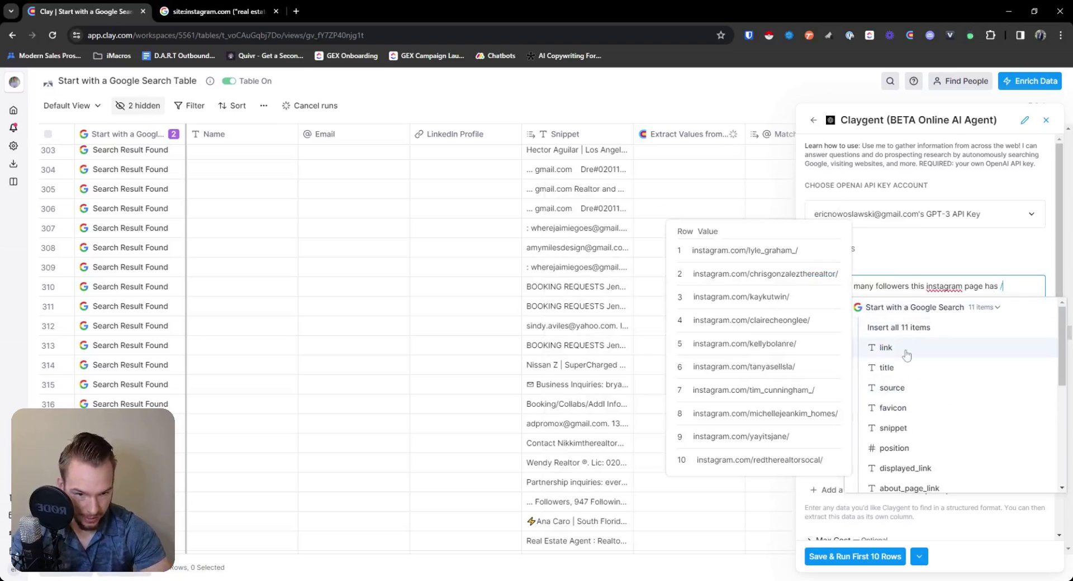
pyautogui.click(886, 347)
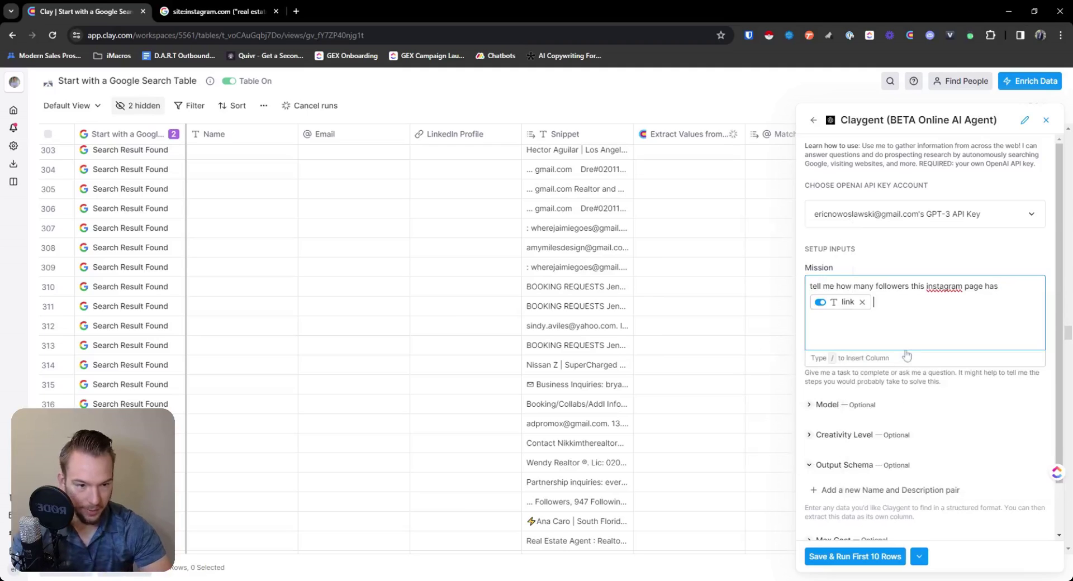
# - Extend the mission with "The output should only be the number of followers that they have. I don't need any other information."
pyautogui.write('. The output should only be')
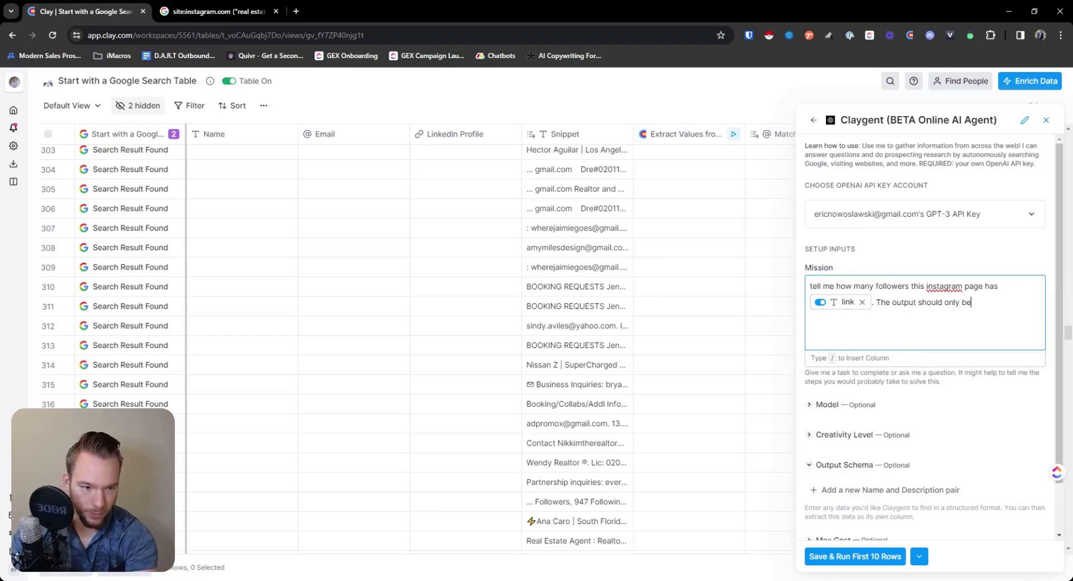
pyautogui.write(' the number')
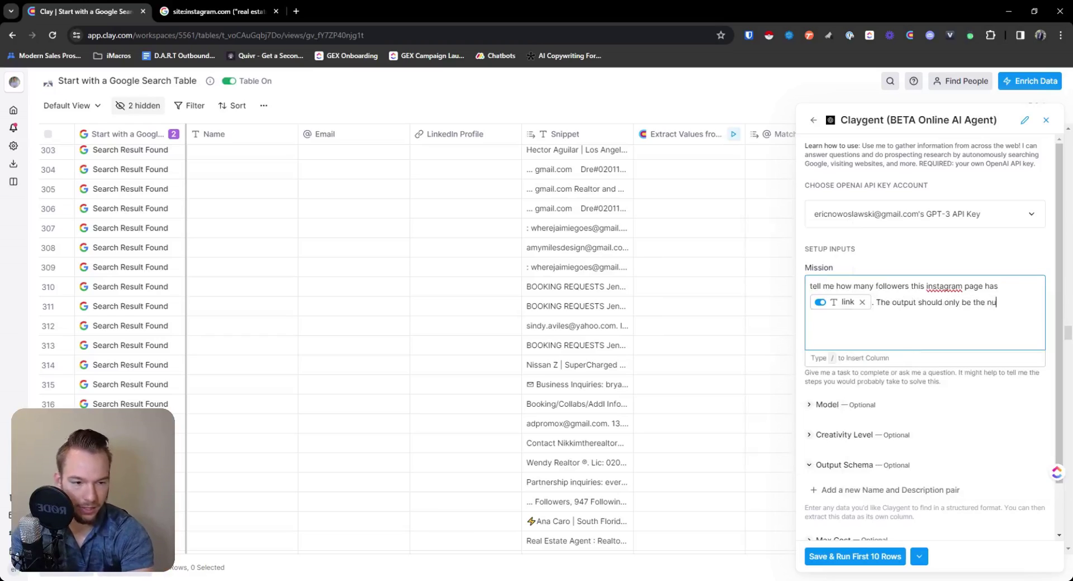
pyautogui.press('BackSpace')
pyautogui.press('BackSpace')
pyautogui.press('BackSpace')
pyautogui.press('BackSpace')
pyautogui.write('mber ')
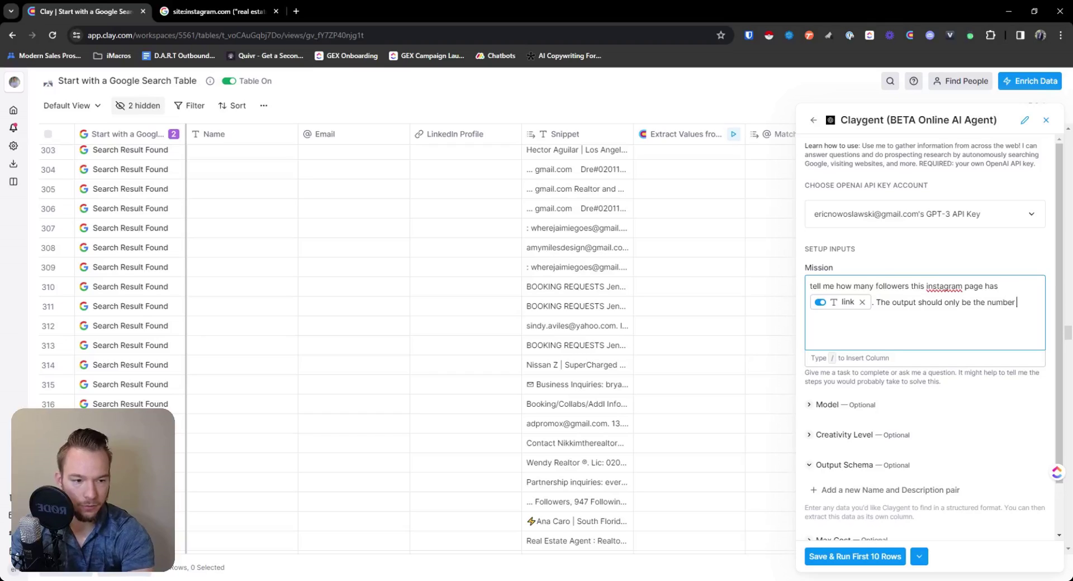
pyautogui.write('of followers ')
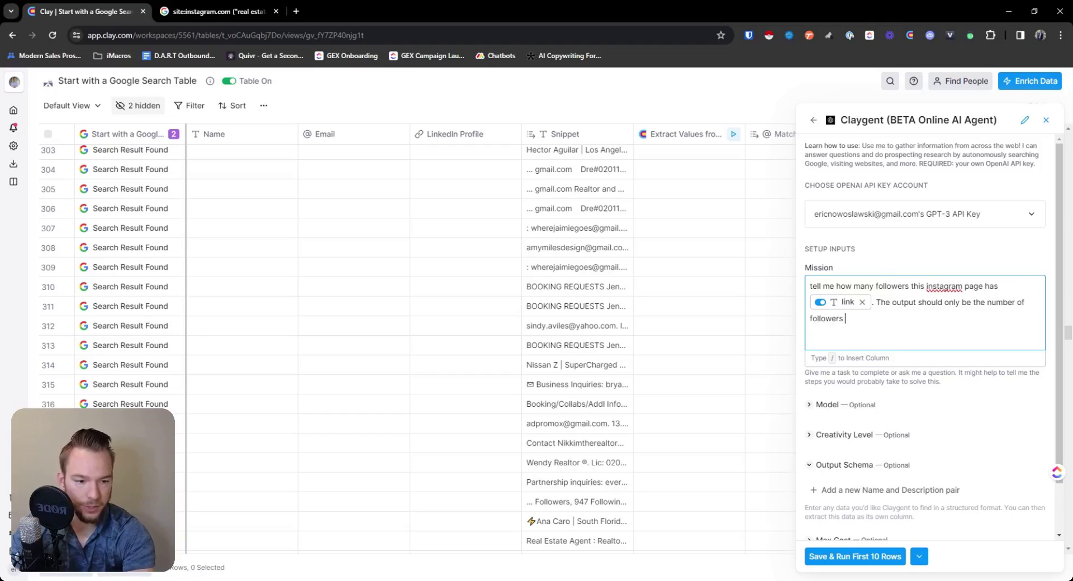
pyautogui.write("that they have. I don't")
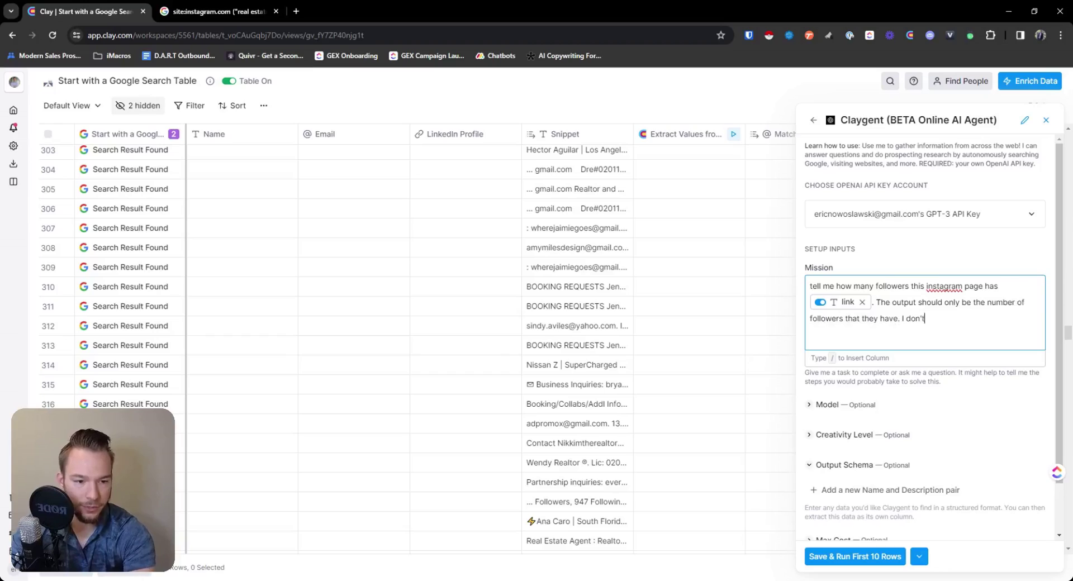
pyautogui.write(' need any toher')
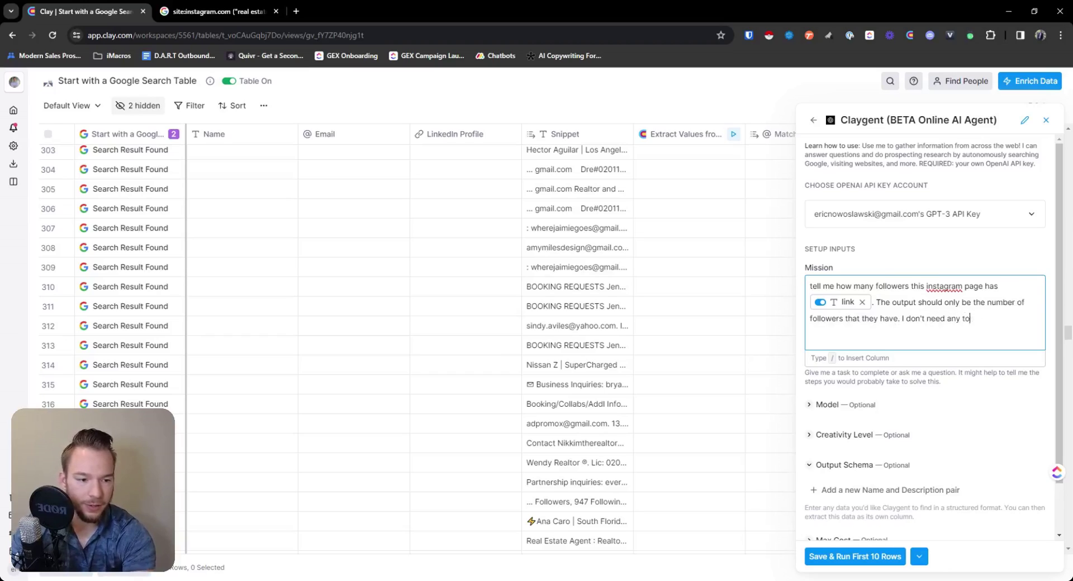
pyautogui.press('BackSpace')
pyautogui.press('BackSpace')
pyautogui.write('other information.')
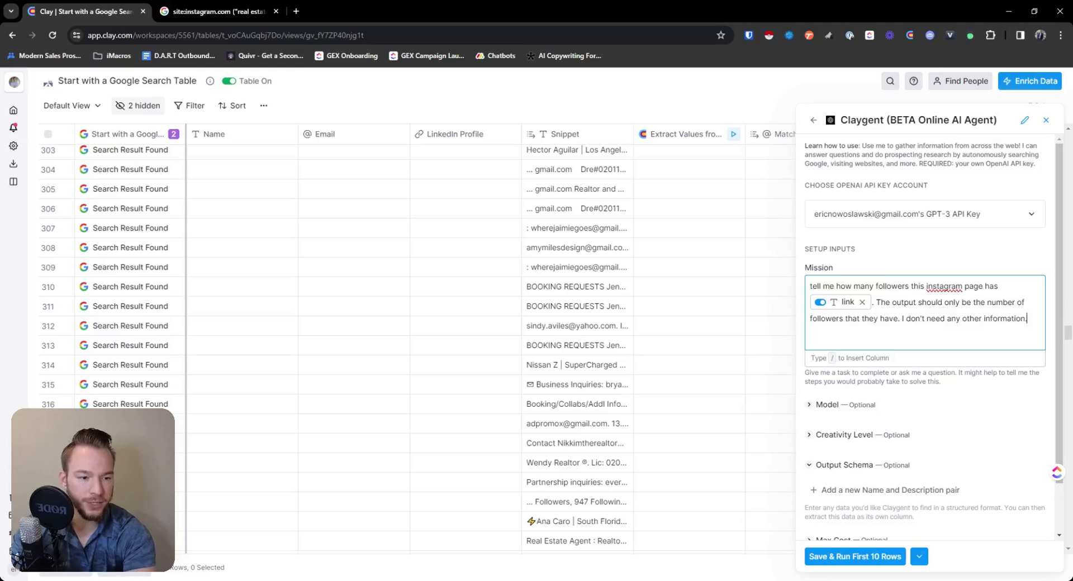
# - Set Claygent's model to gpt-3.5-turbo and its max cost to $0.01
pyautogui.scroll(-1, 927, 314)
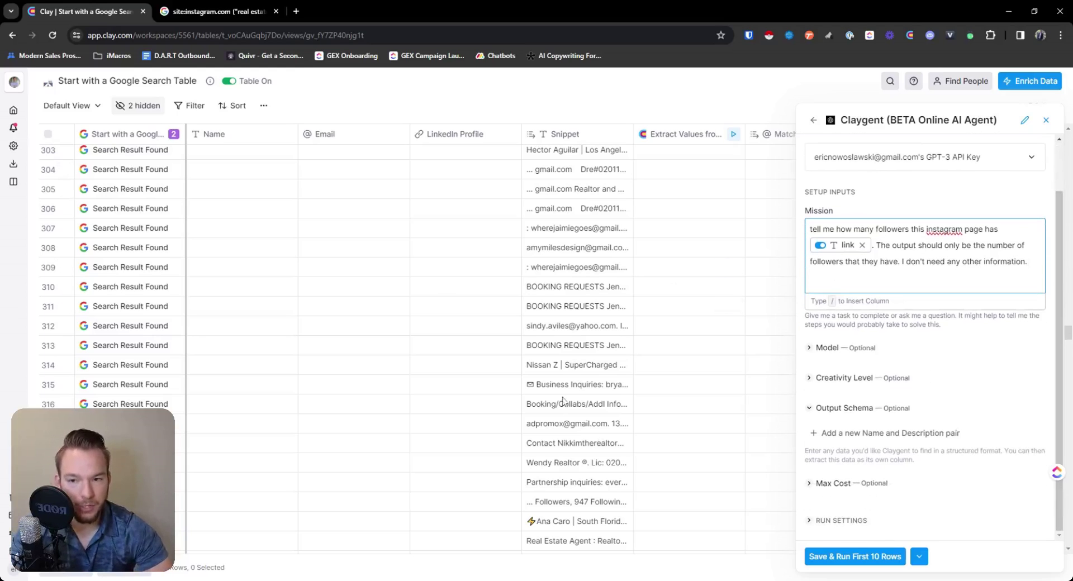
pyautogui.click(827, 347)
pyautogui.click(832, 368)
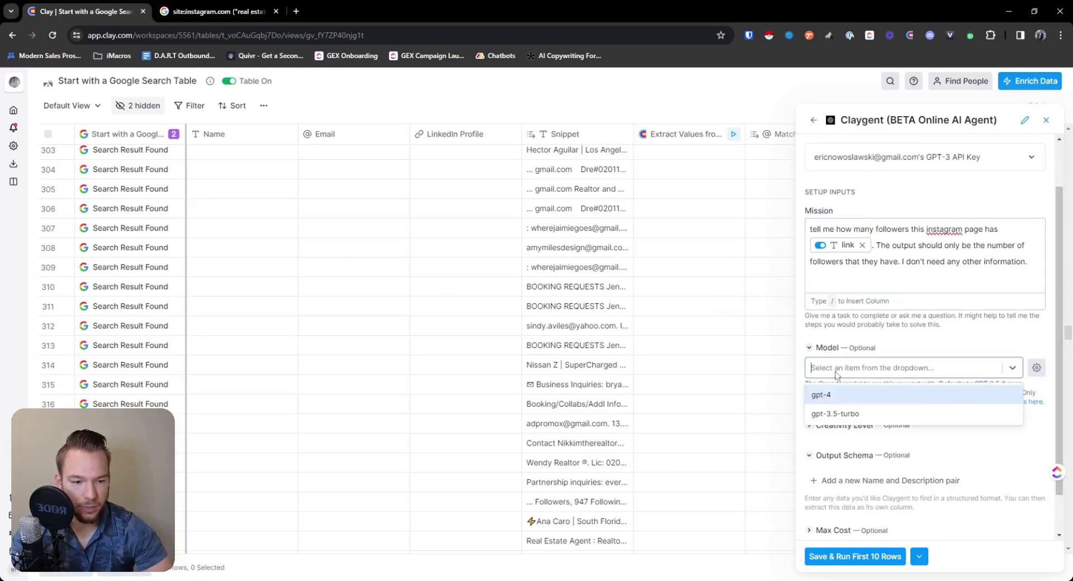
pyautogui.click(832, 413)
pyautogui.scroll(-1, 847, 468)
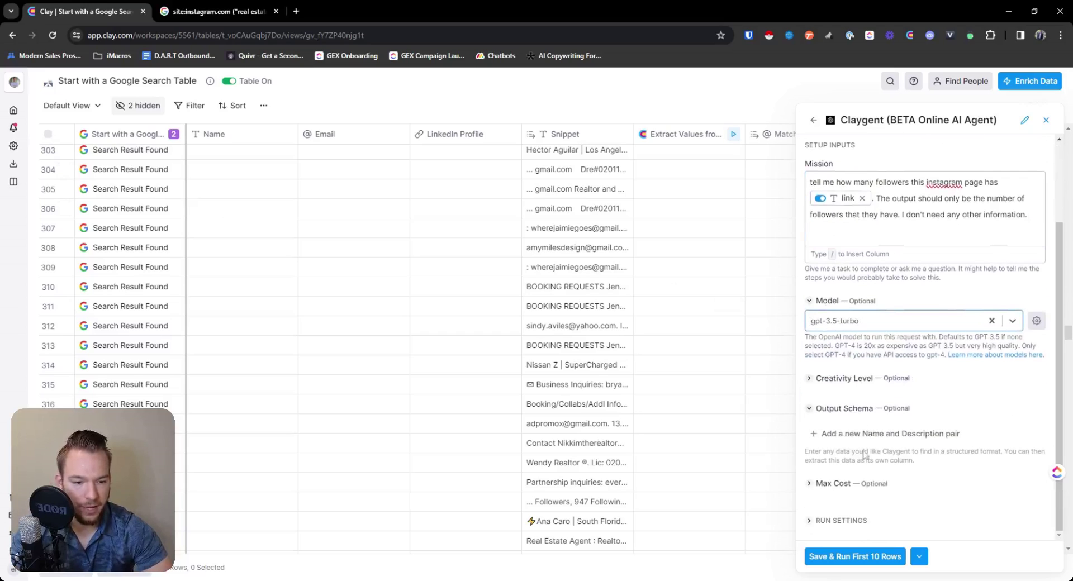
pyautogui.click(837, 493)
pyautogui.click(859, 501)
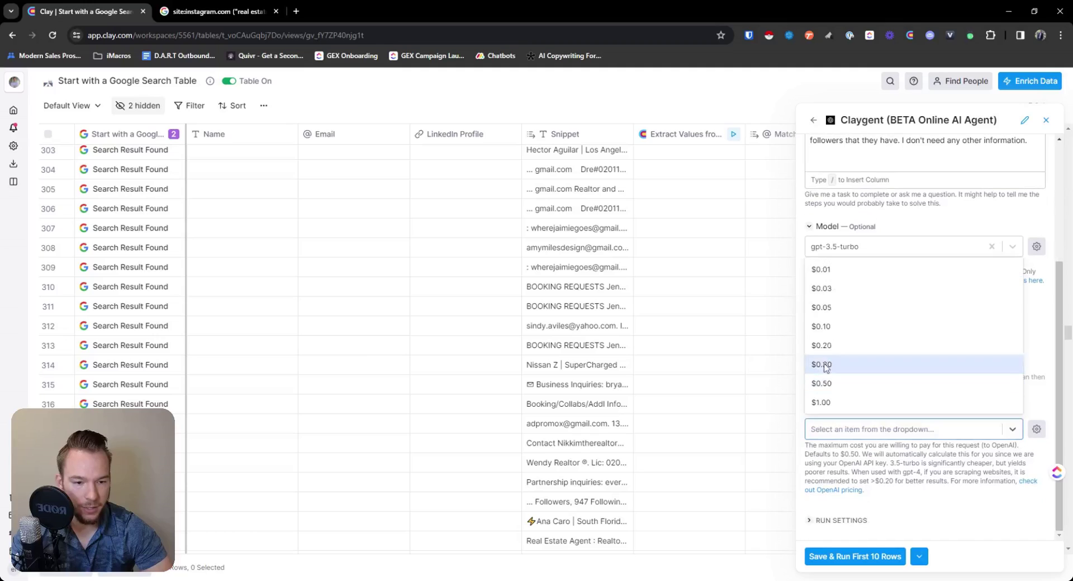
pyautogui.click(831, 270)
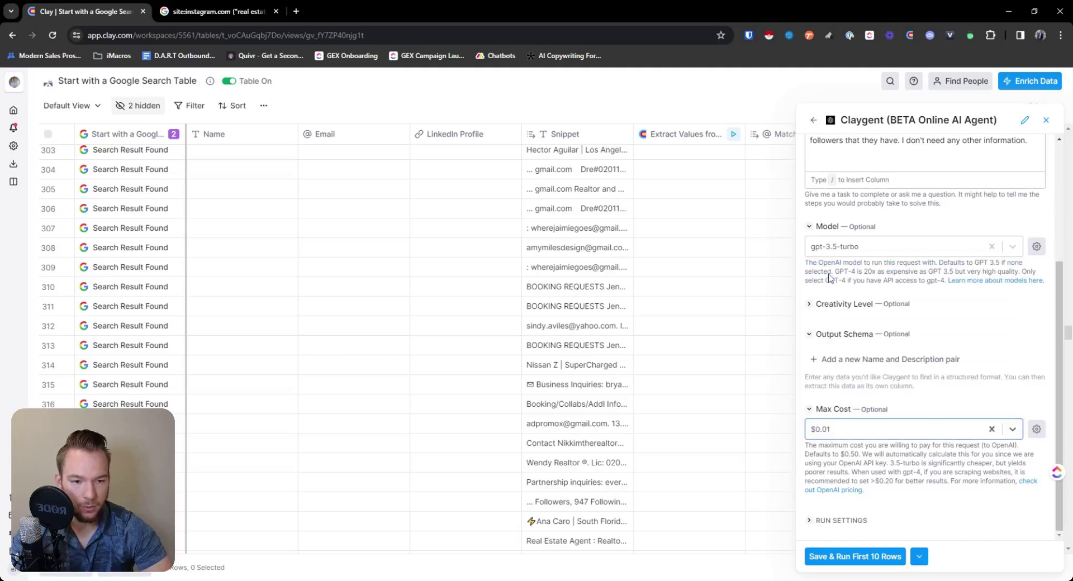
# - Save Claygent, run it on the first 10 rows and check its output at the start of the table
pyautogui.click(870, 555)
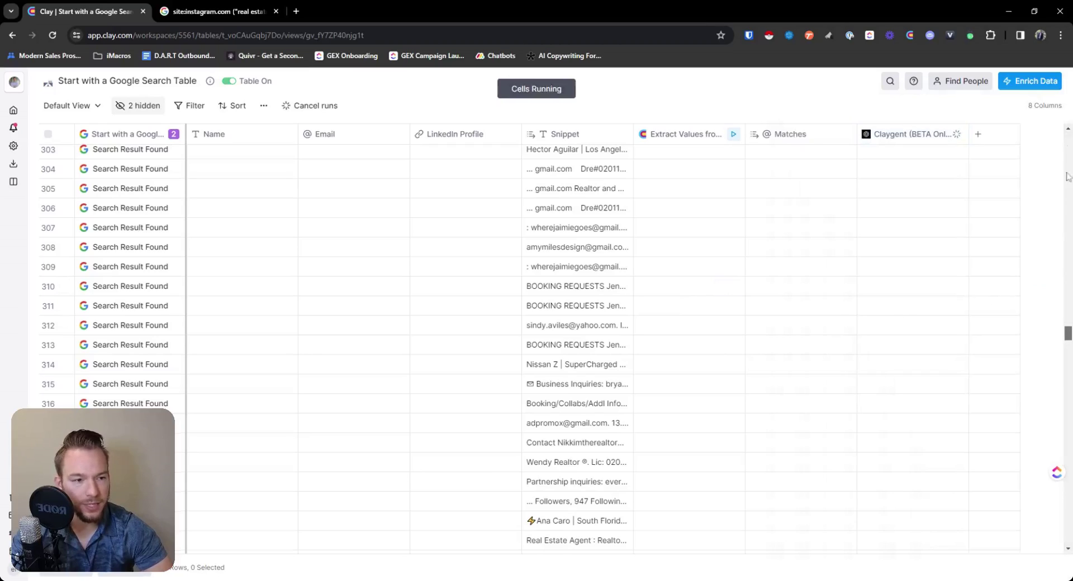
pyautogui.click(1068, 143)
pyautogui.moveTo(1068, 321); pyautogui.dragTo(1067, 137)
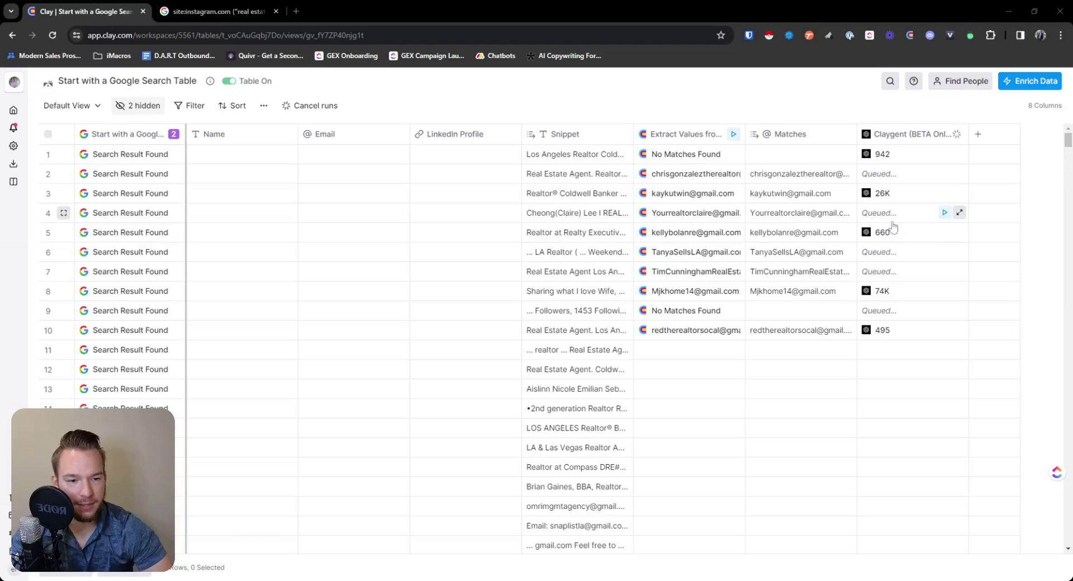
# - Open row 8's Instagram profile from its search result, compare its follower count with Claygent's, and return to the table
pyautogui.click(128, 296)
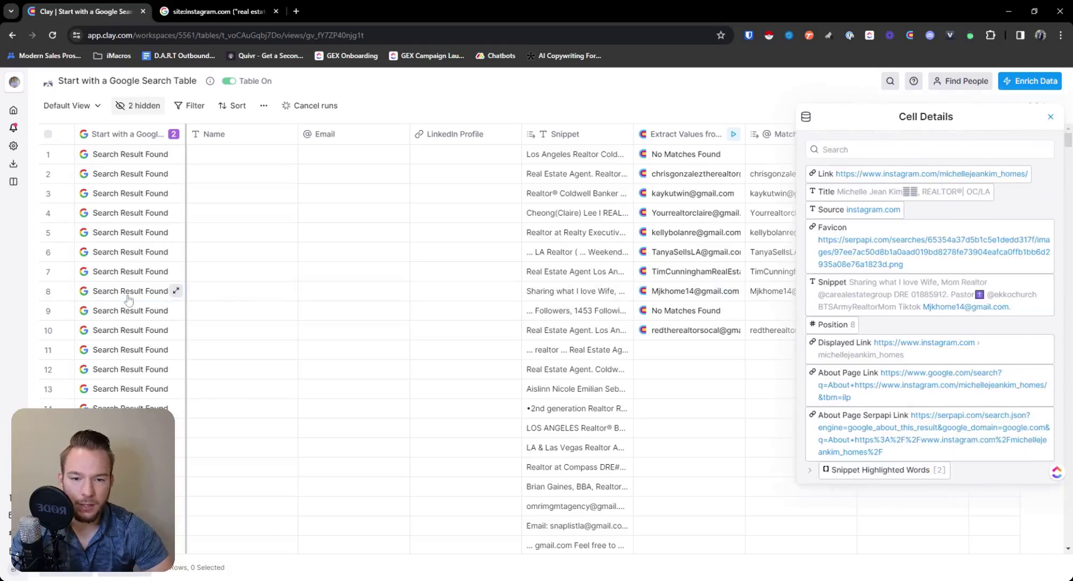
pyautogui.click(869, 174)
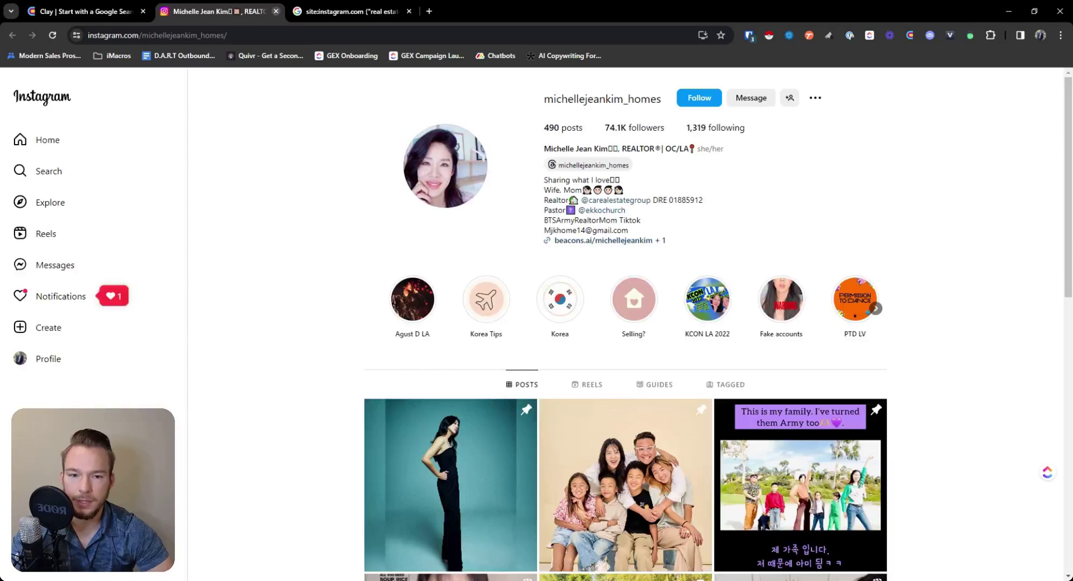
pyautogui.click(276, 11)
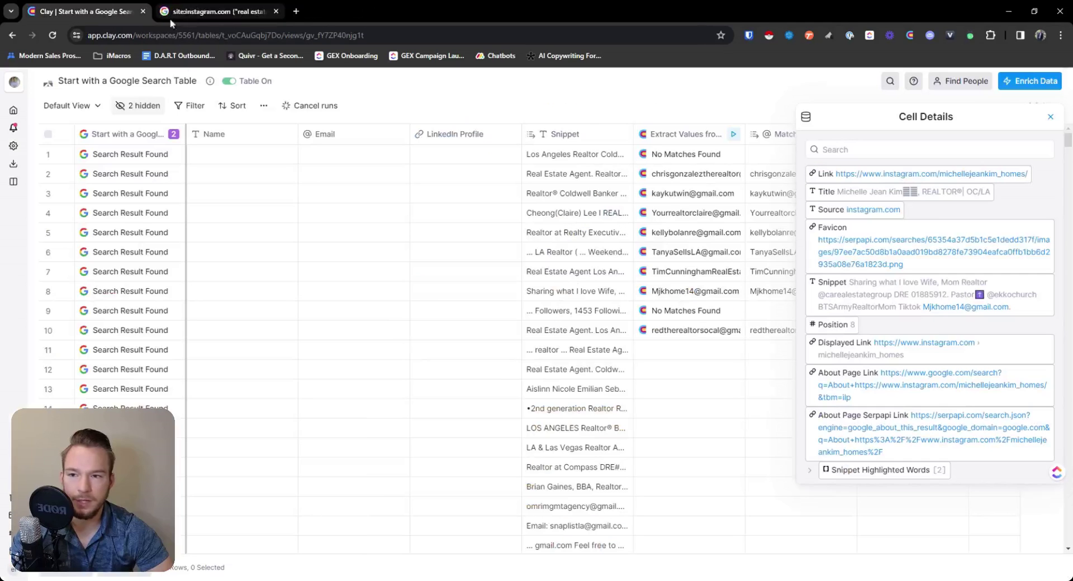
pyautogui.click(1050, 116)
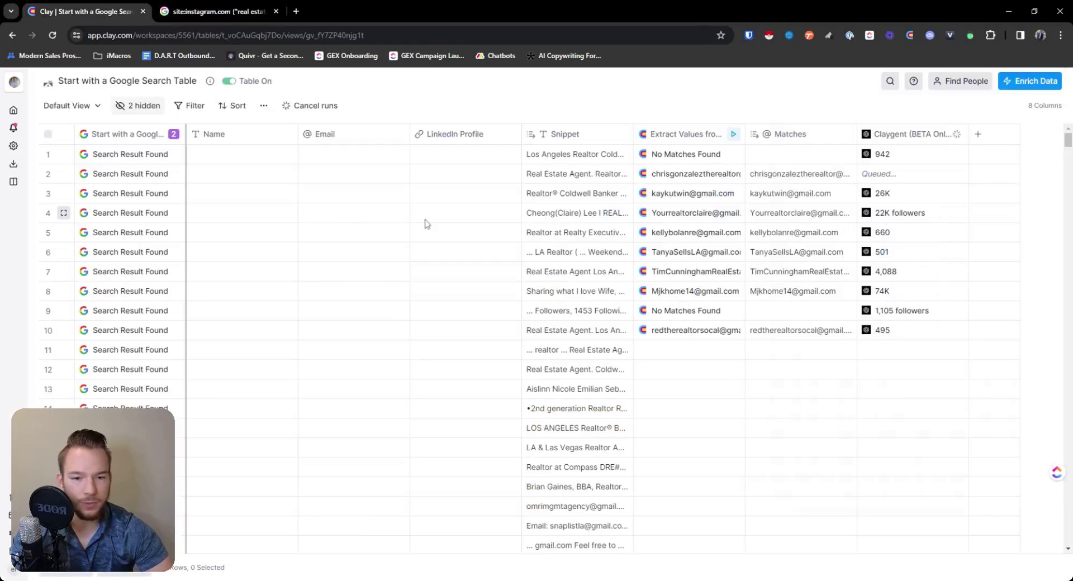
# - View row 4's Instagram profile to verify Claygent's follower count, then close it and the leftover Google search page
pyautogui.click(176, 212)
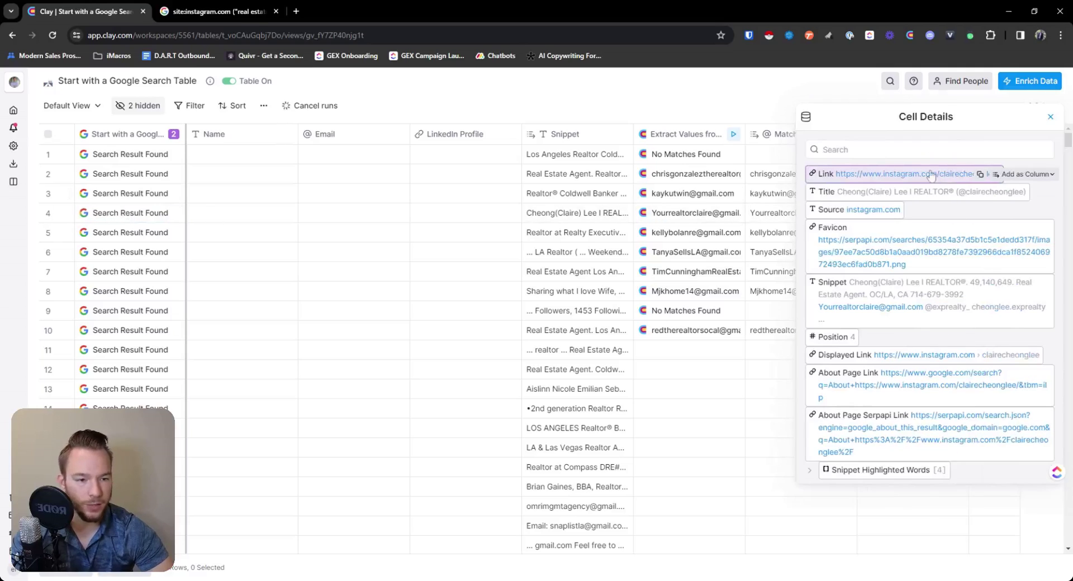
pyautogui.click(894, 174)
pyautogui.click(409, 11)
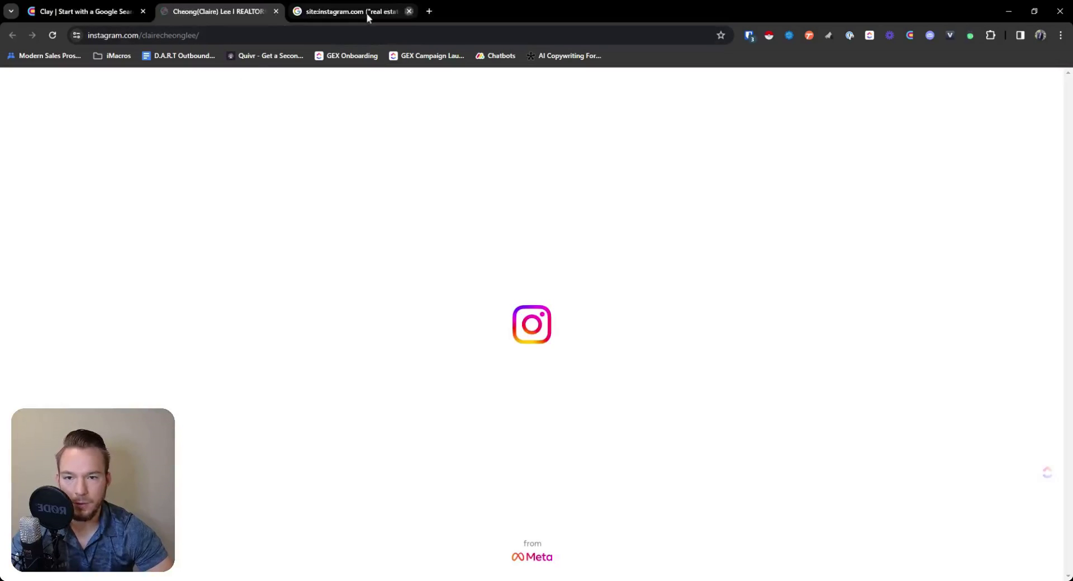
pyautogui.click(276, 11)
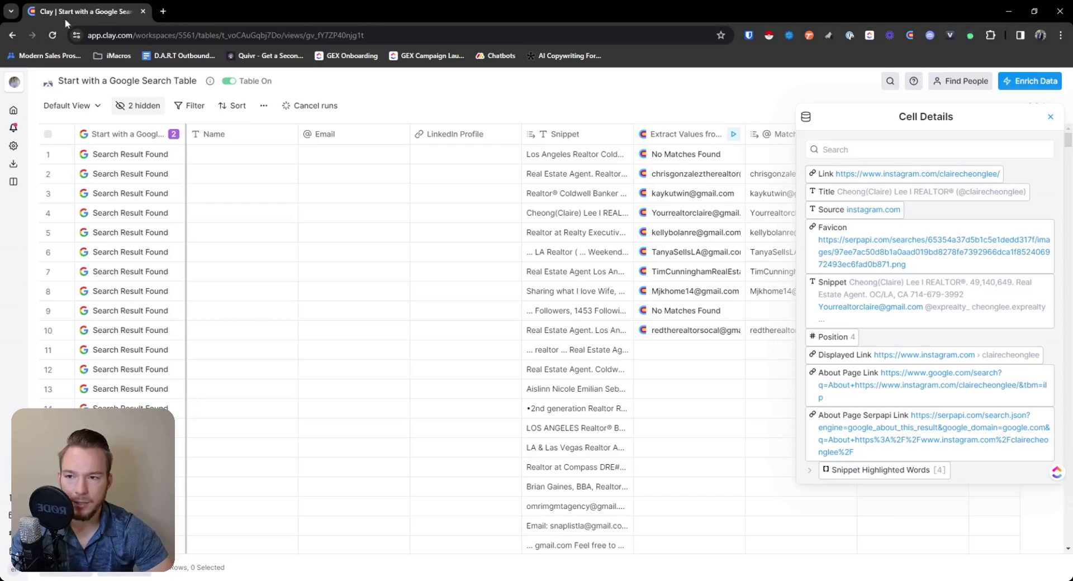
pyautogui.click(1050, 116)
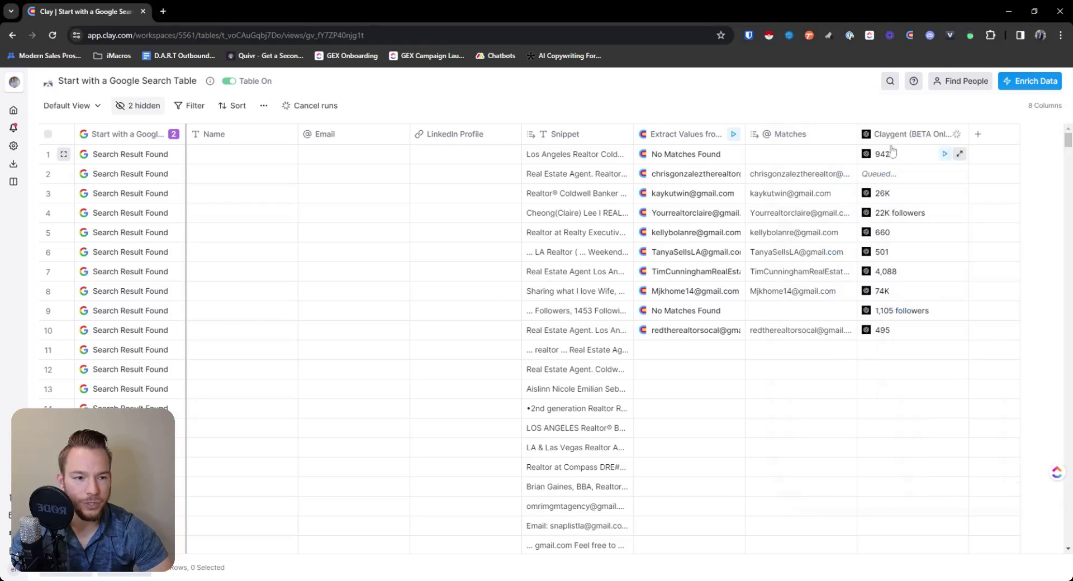
# - Examine row 3's Claygent result details, including its reasoning, confidence and OpenAI cost
pyautogui.click(950, 193)
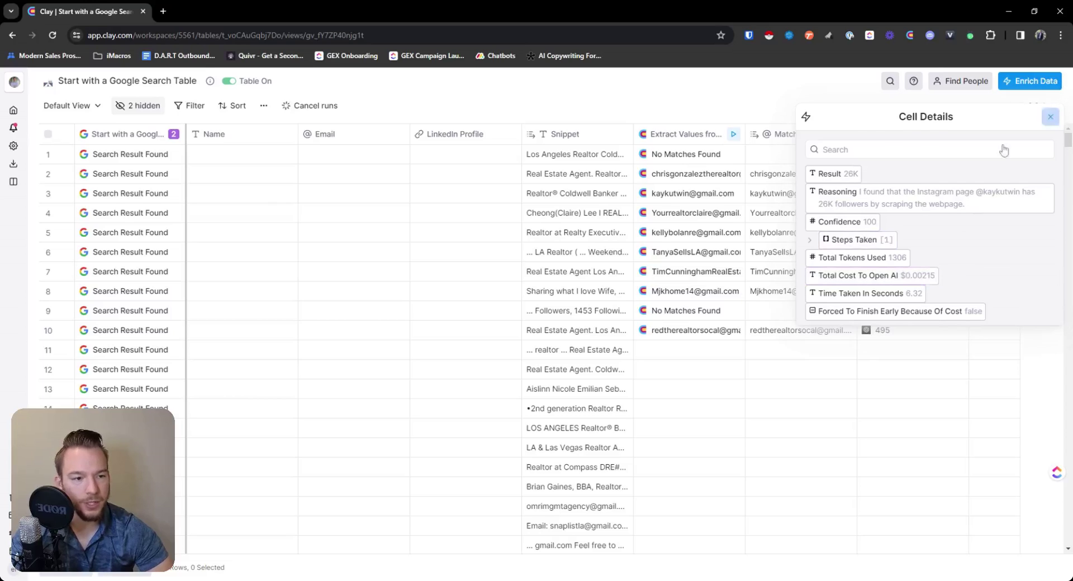
pyautogui.press('Escape')
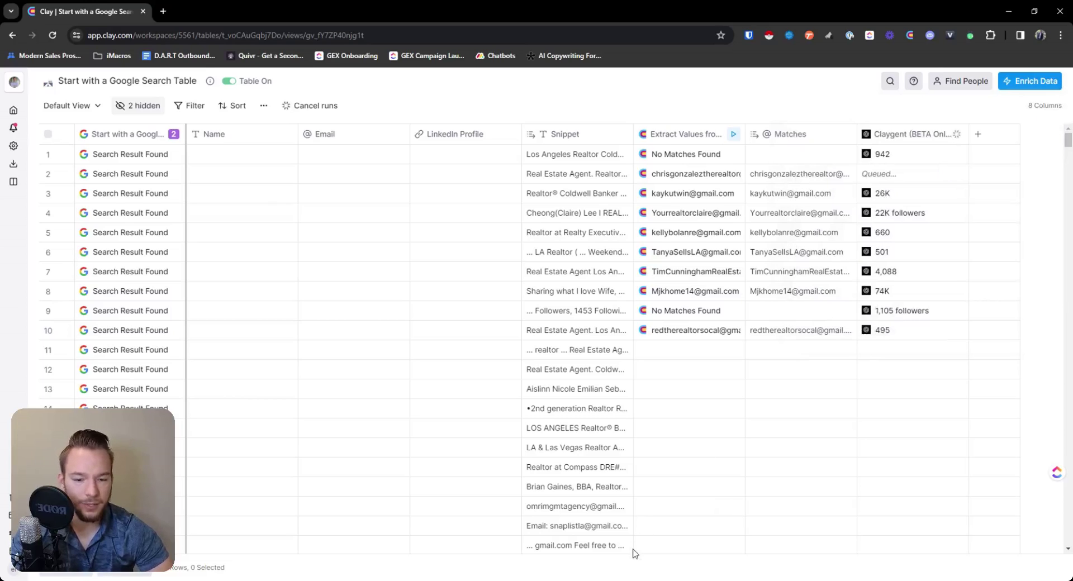